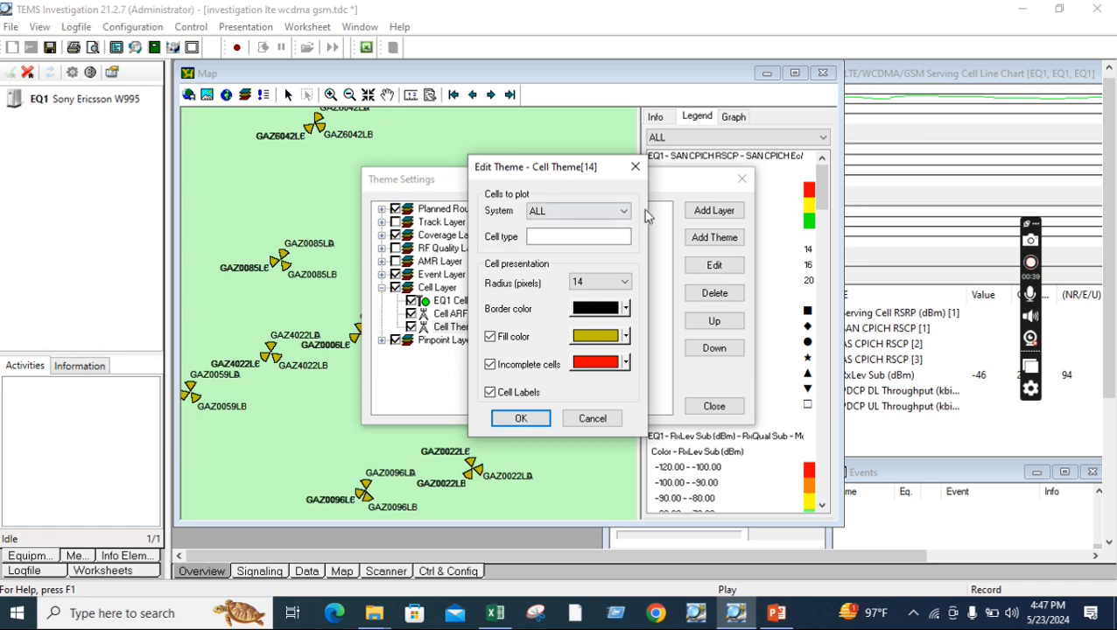
- Close both theme dialogs without changes and show slide 13, on loading tabfiles, in the PowerPoint presentation
click(593, 418)
click(714, 406)
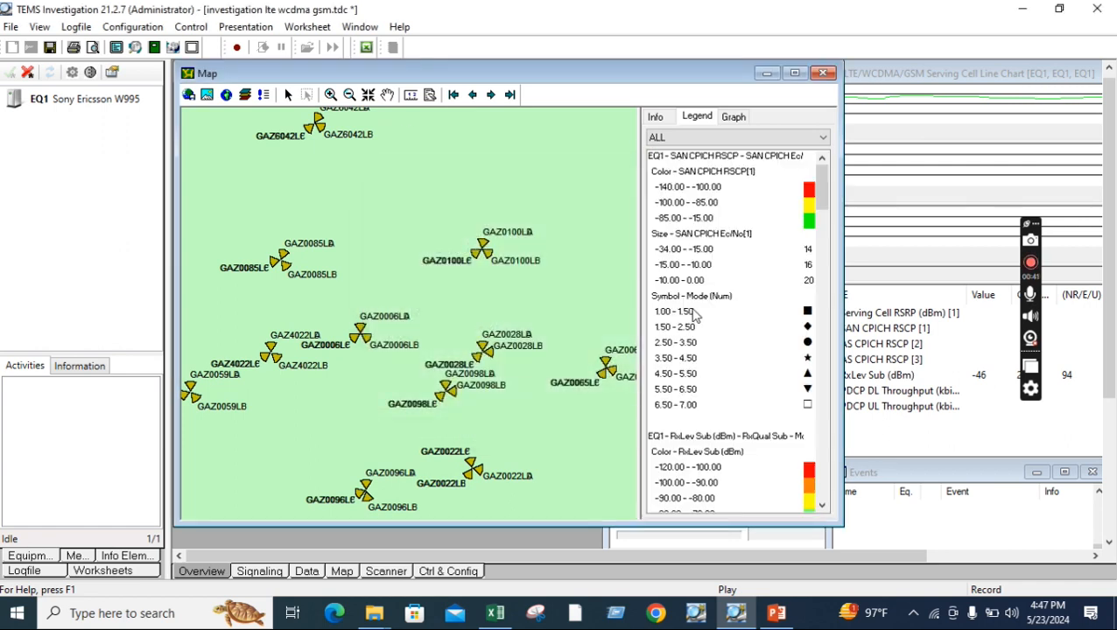
click(776, 613)
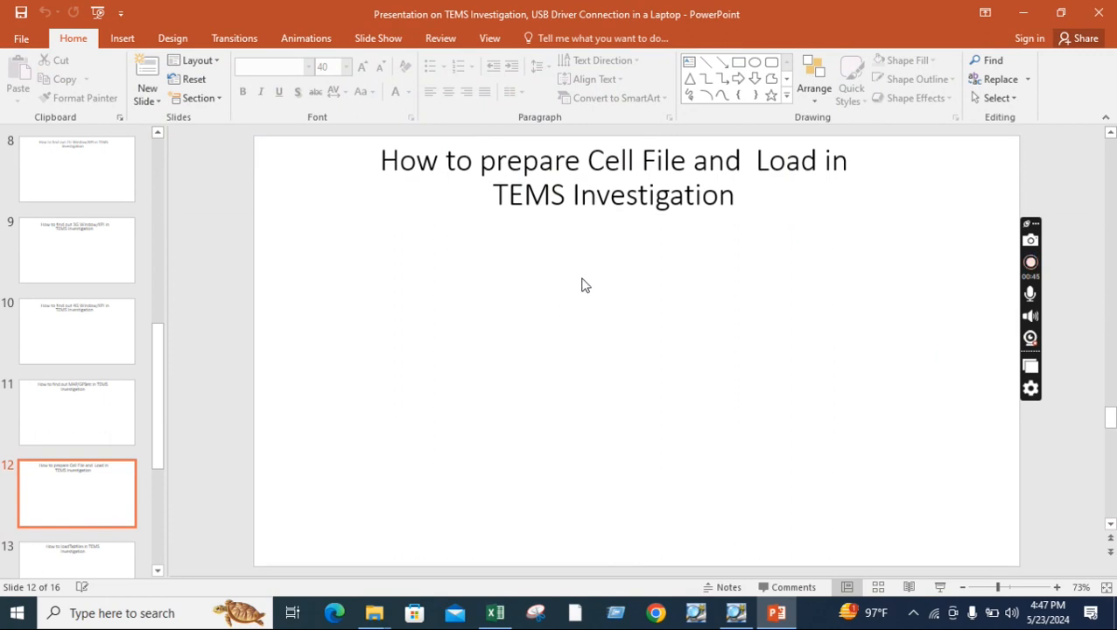
scroll(585, 285, down, 1)
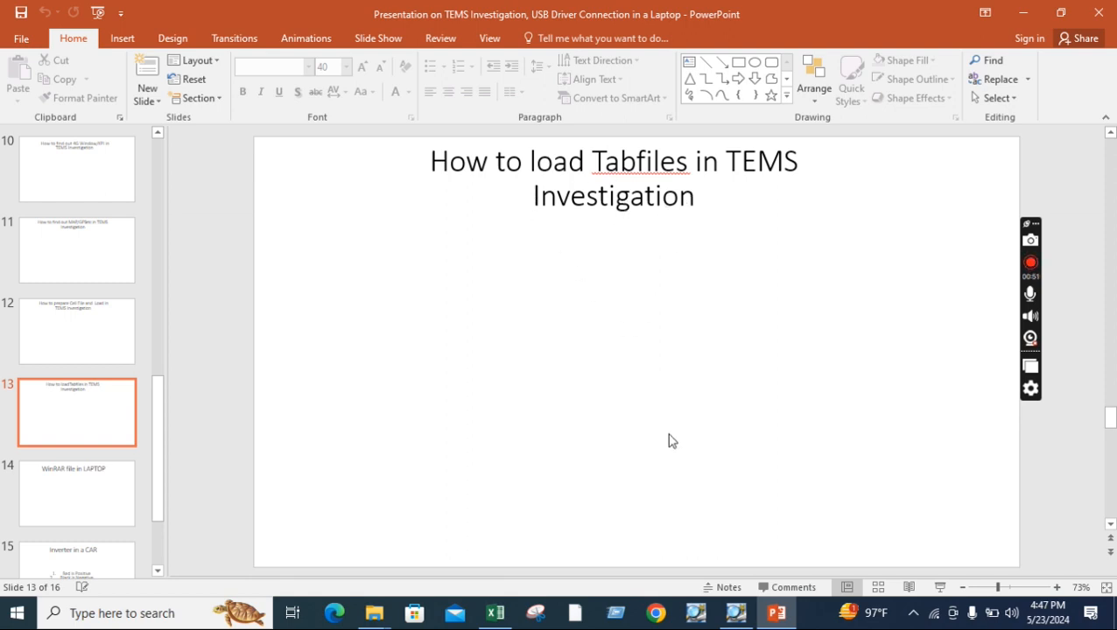
- Switch back to TEMS Investigation and look over the cell sites on the map
click(736, 612)
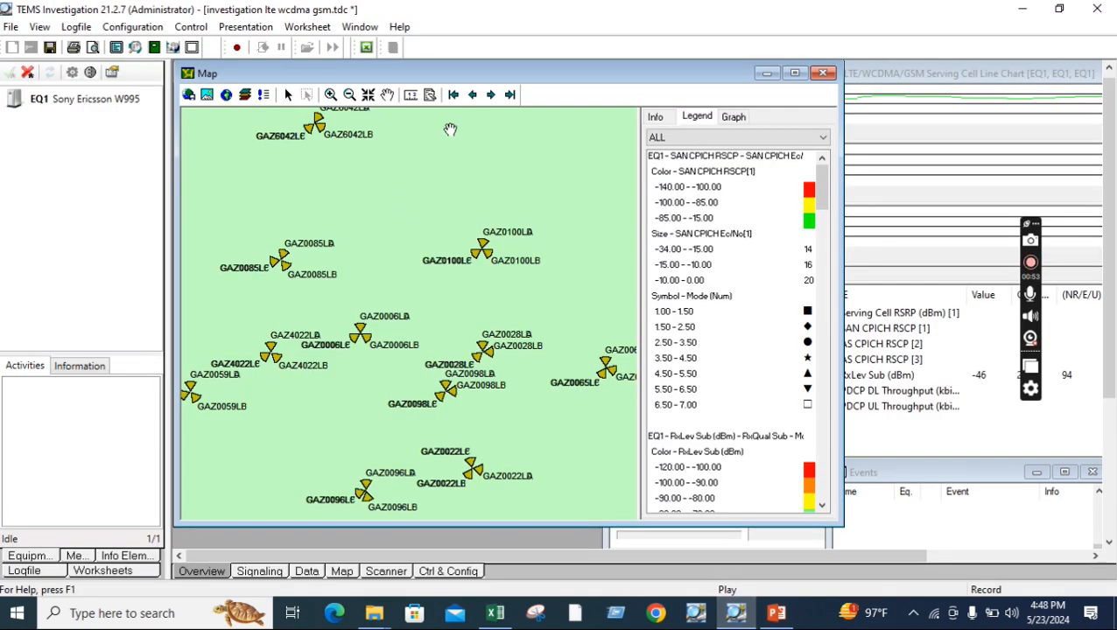
click(387, 95)
drag(380, 307, 474, 273)
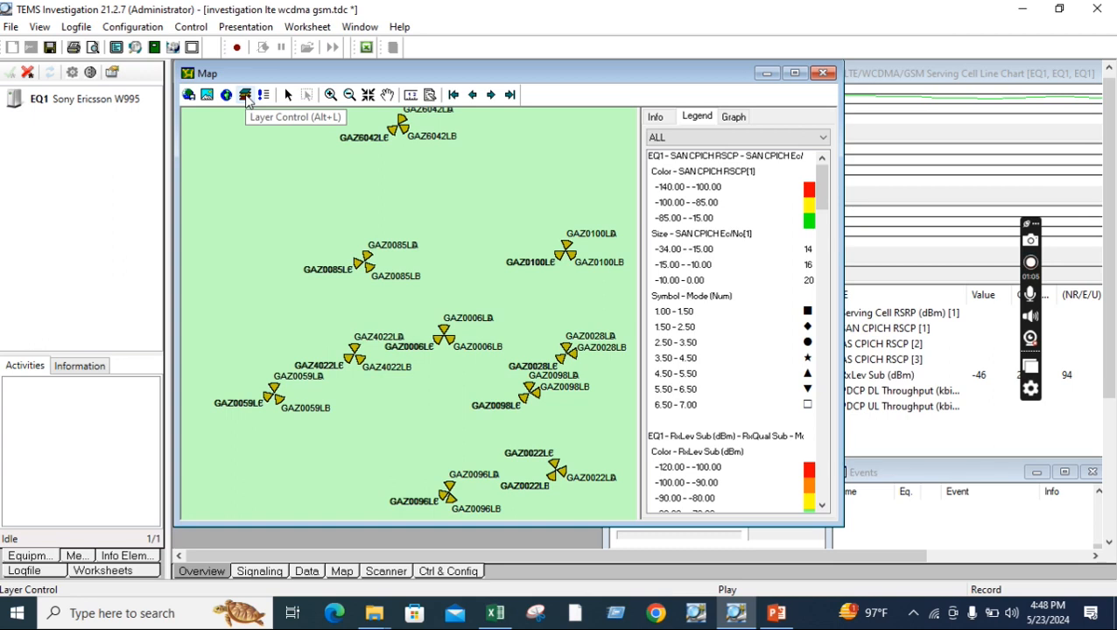
- Remove the USA, World Capitals, World, Grid and Ocean layers from the map's layer list
click(246, 96)
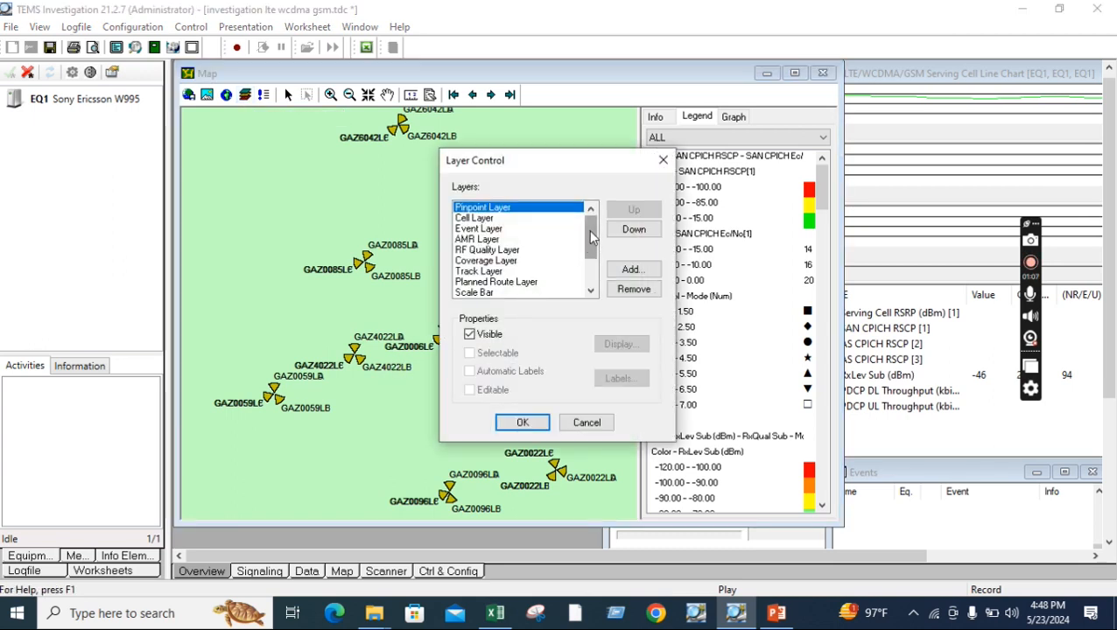
drag(592, 234, 595, 286)
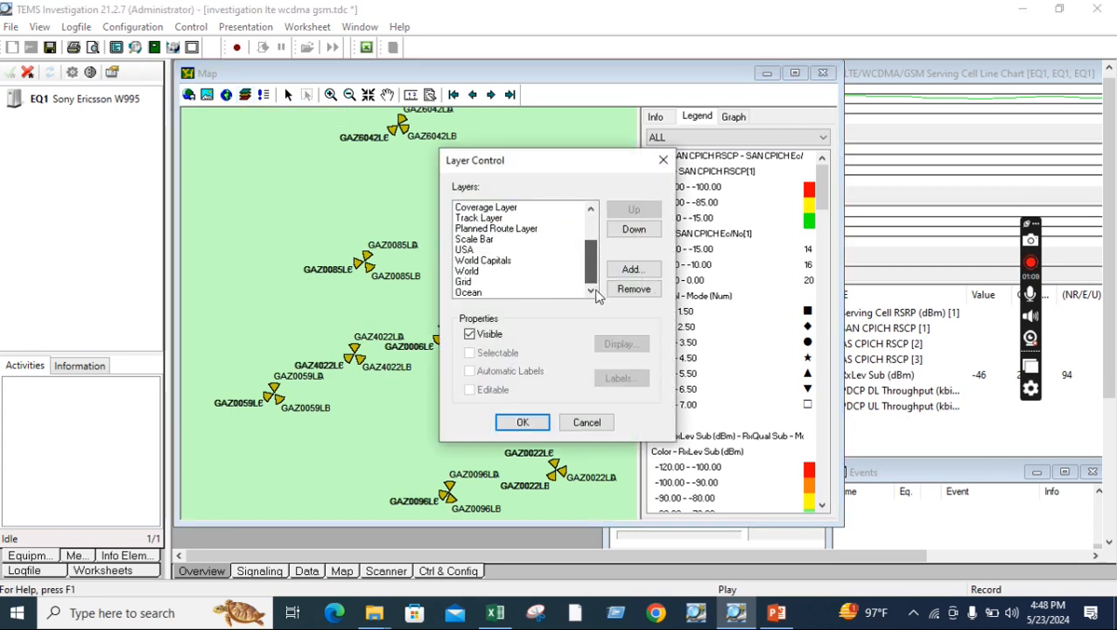
click(592, 211)
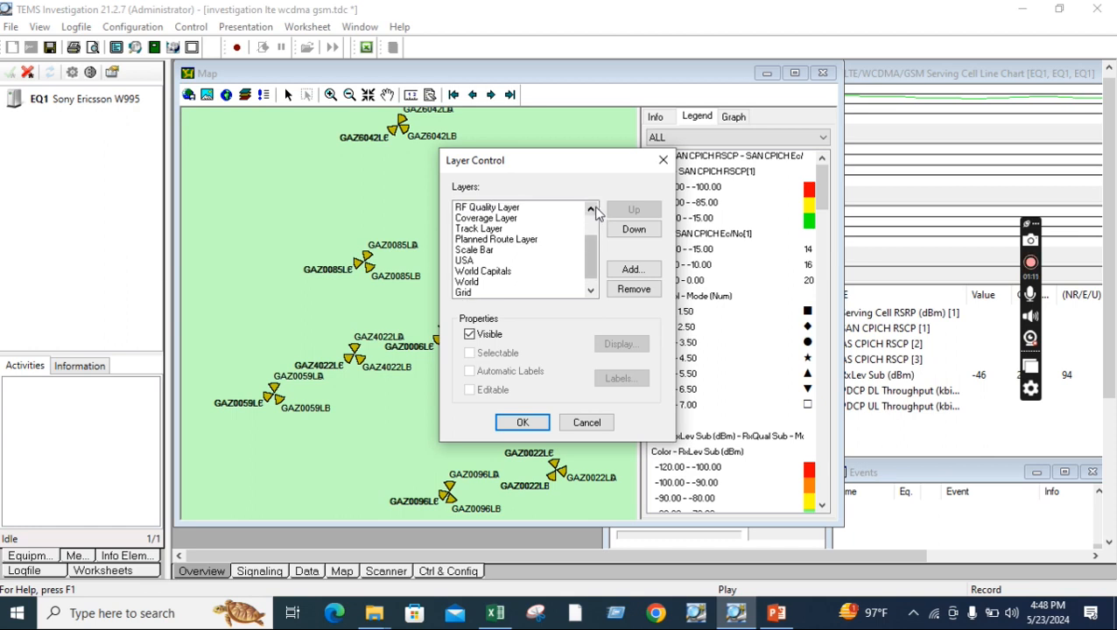
click(593, 211)
click(473, 273)
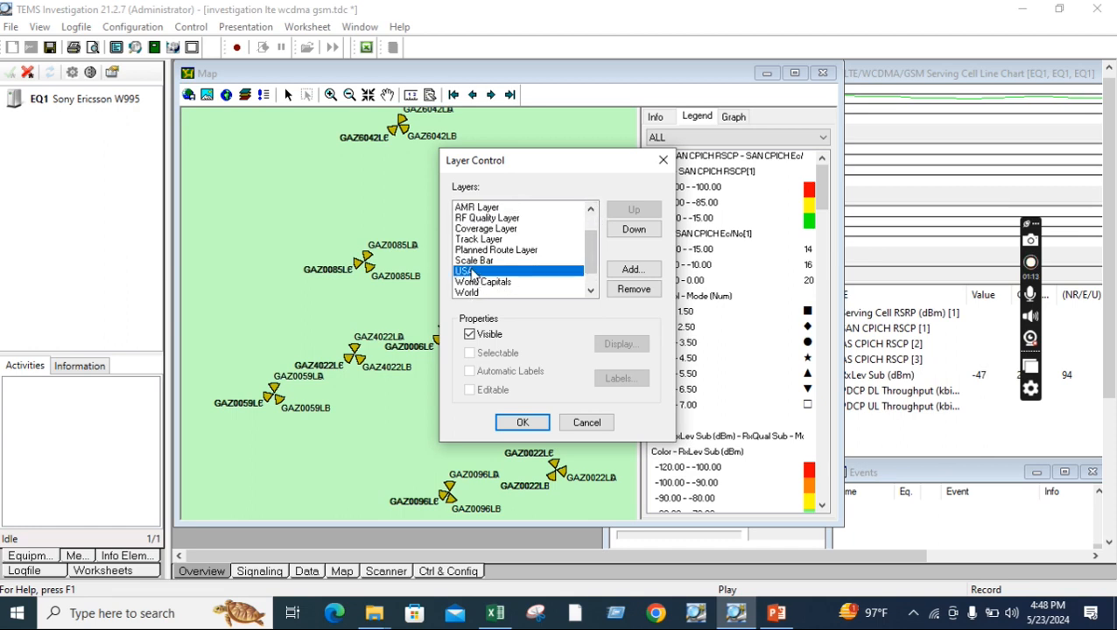
scroll(498, 256, down, 1)
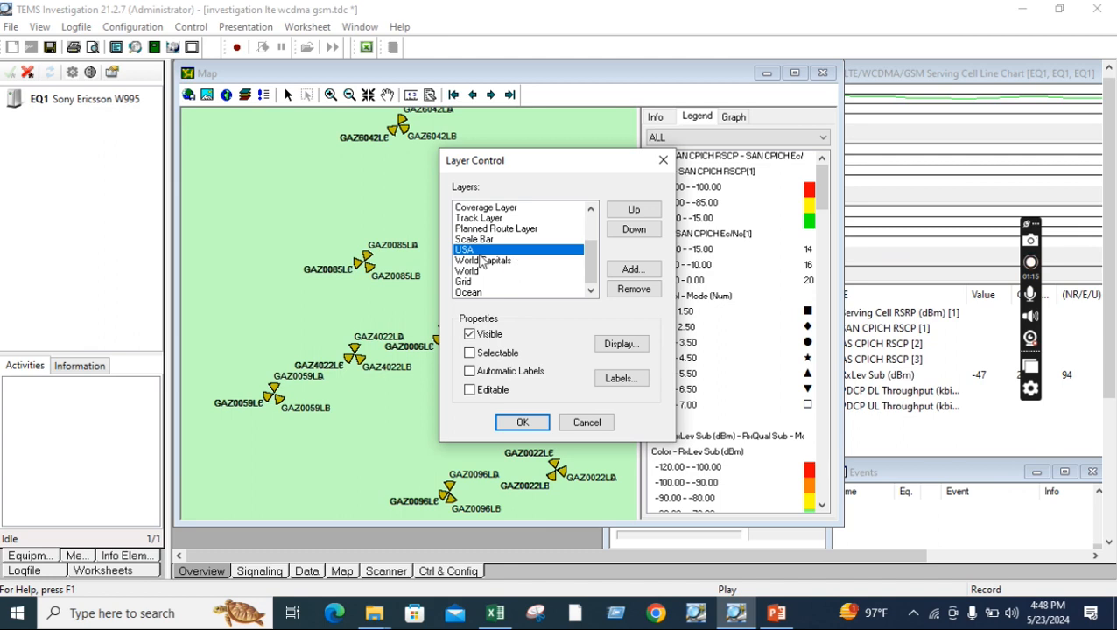
click(634, 290)
click(636, 291)
click(637, 292)
click(637, 292)
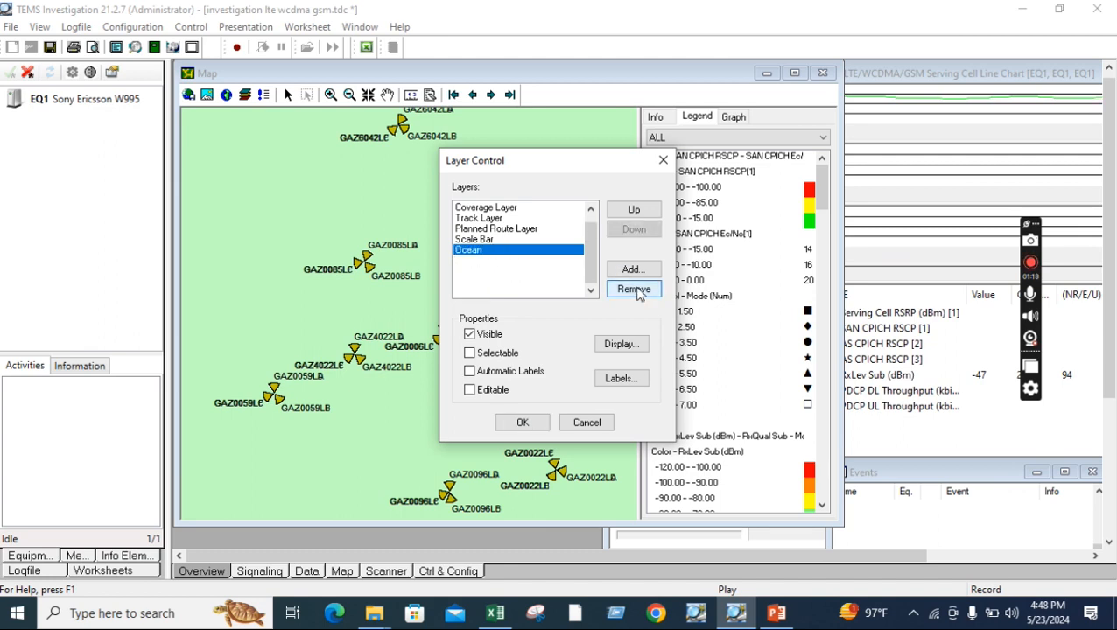
click(638, 292)
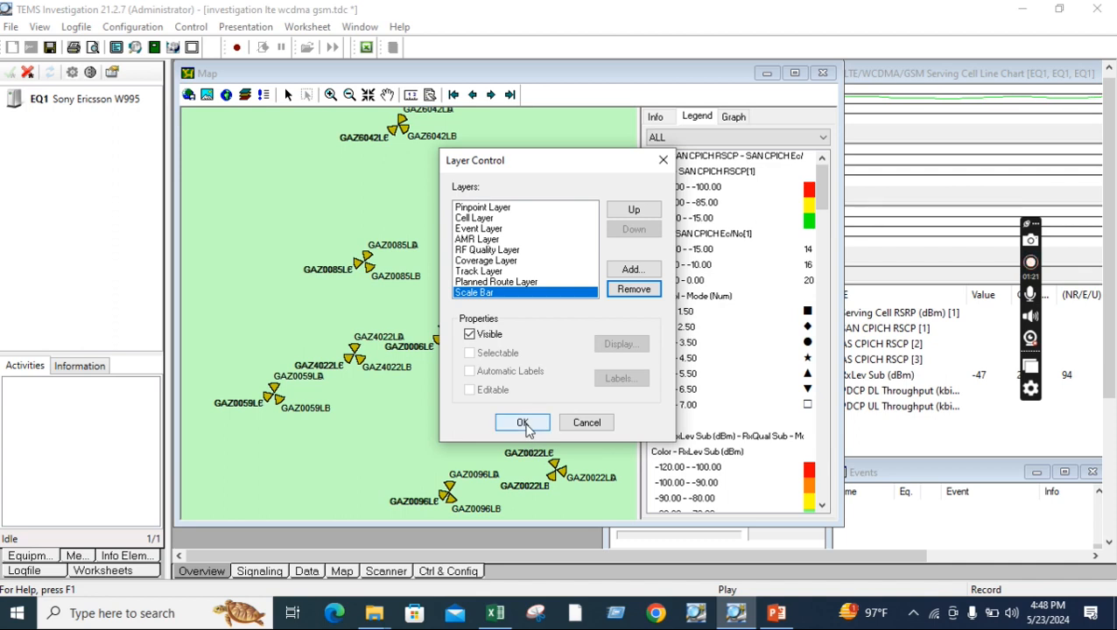
click(523, 424)
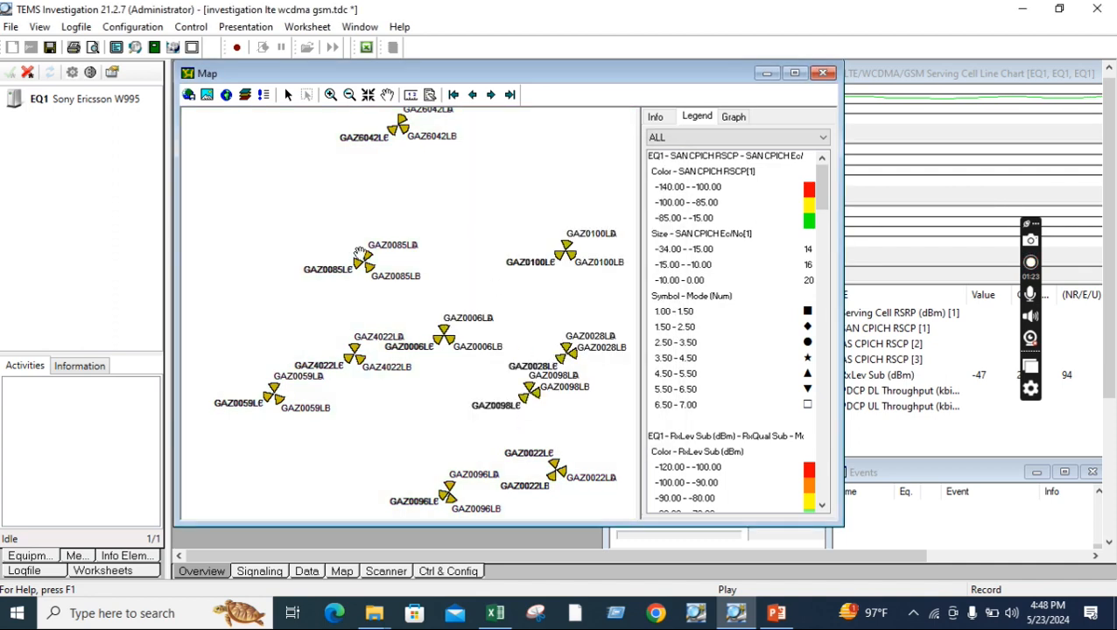
drag(513, 231, 517, 287)
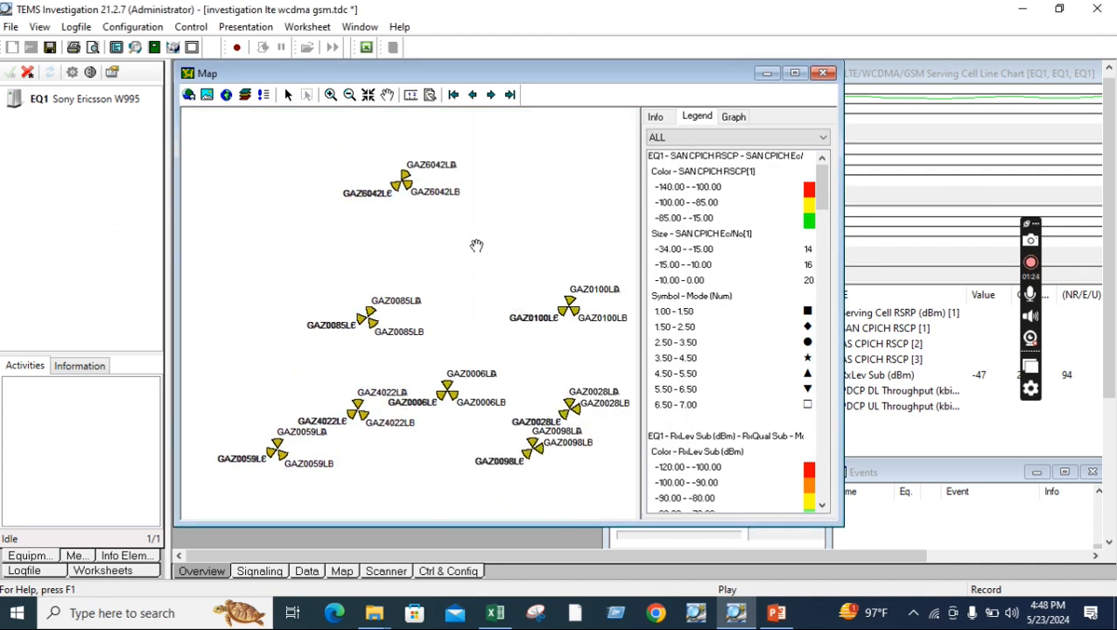
- Begin adding a map layer and look for MapInfo table files in a folder on the Desktop
click(245, 96)
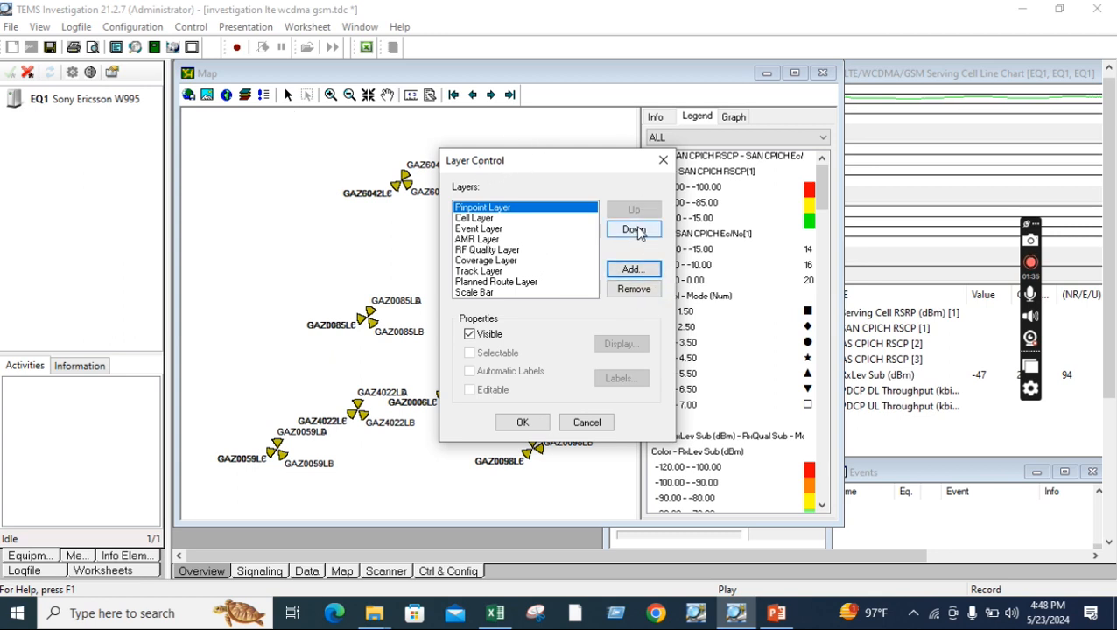
click(632, 271)
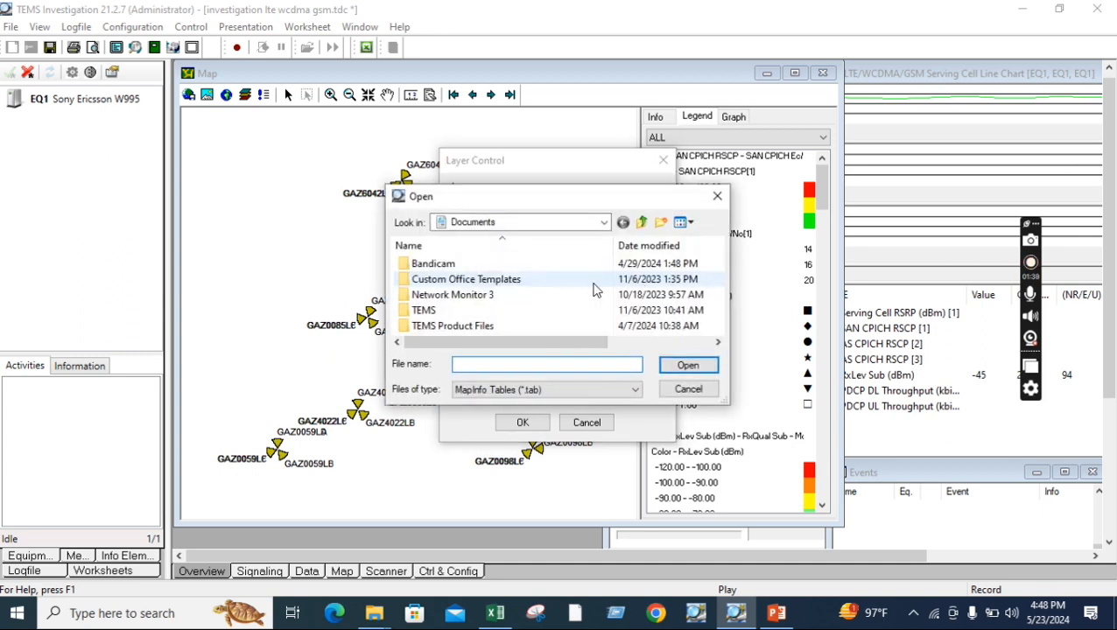
click(605, 223)
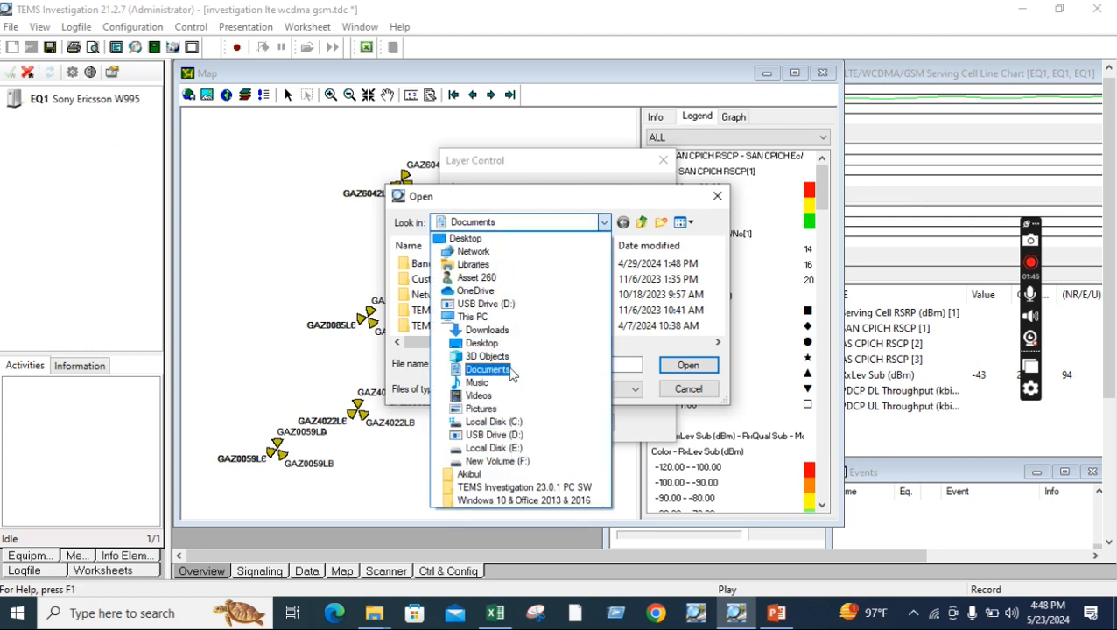
click(467, 239)
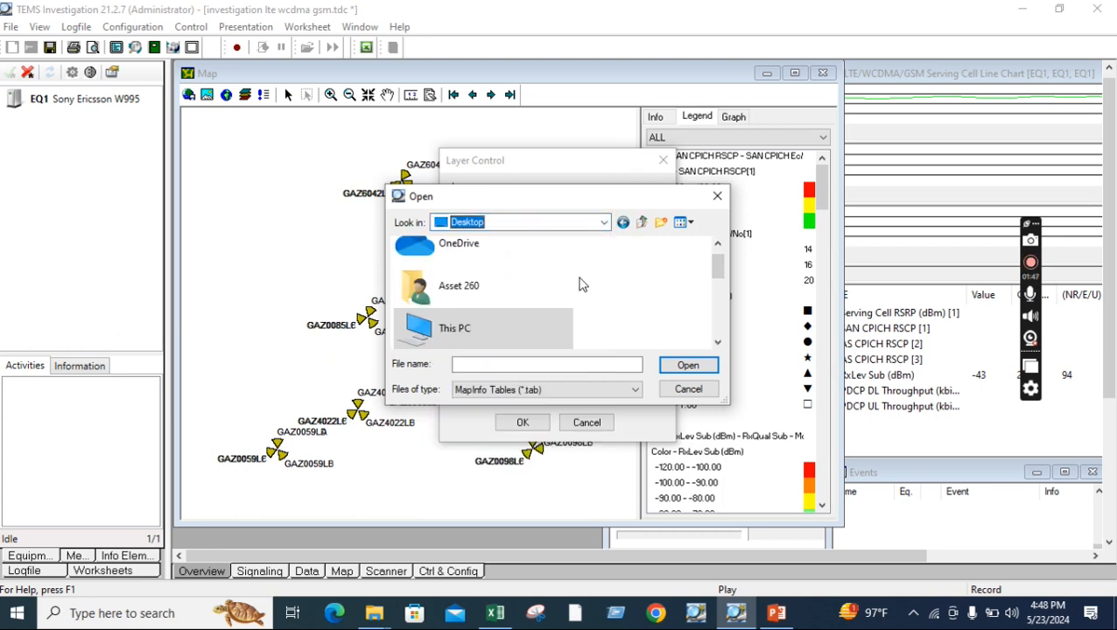
scroll(583, 288, down, 3)
scroll(578, 295, up, 4)
scroll(576, 314, down, 2)
double_click(487, 321)
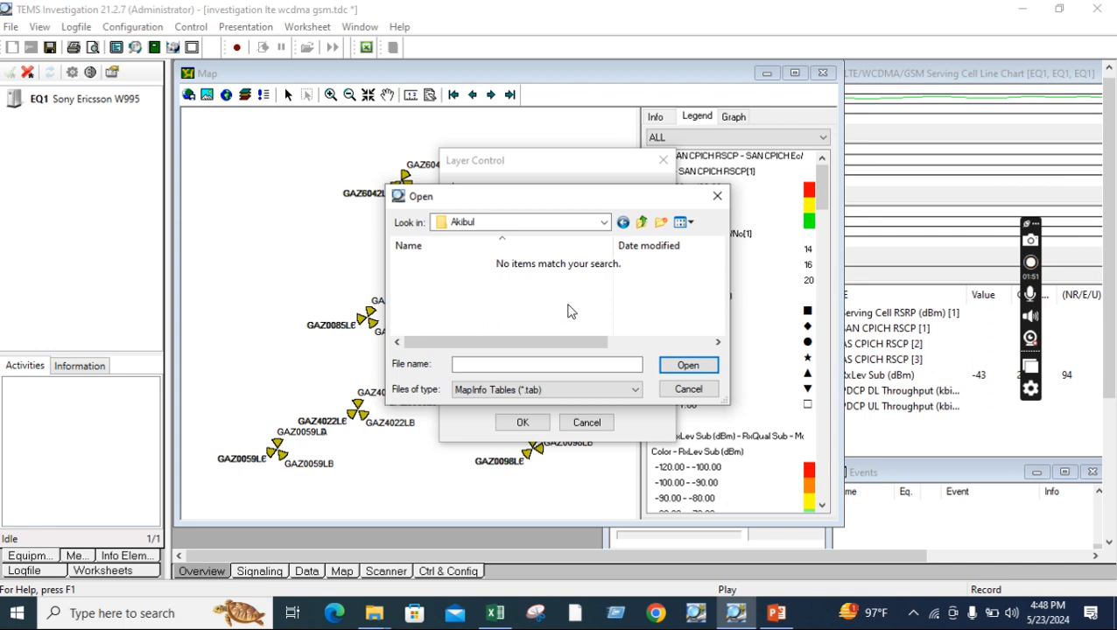
click(639, 224)
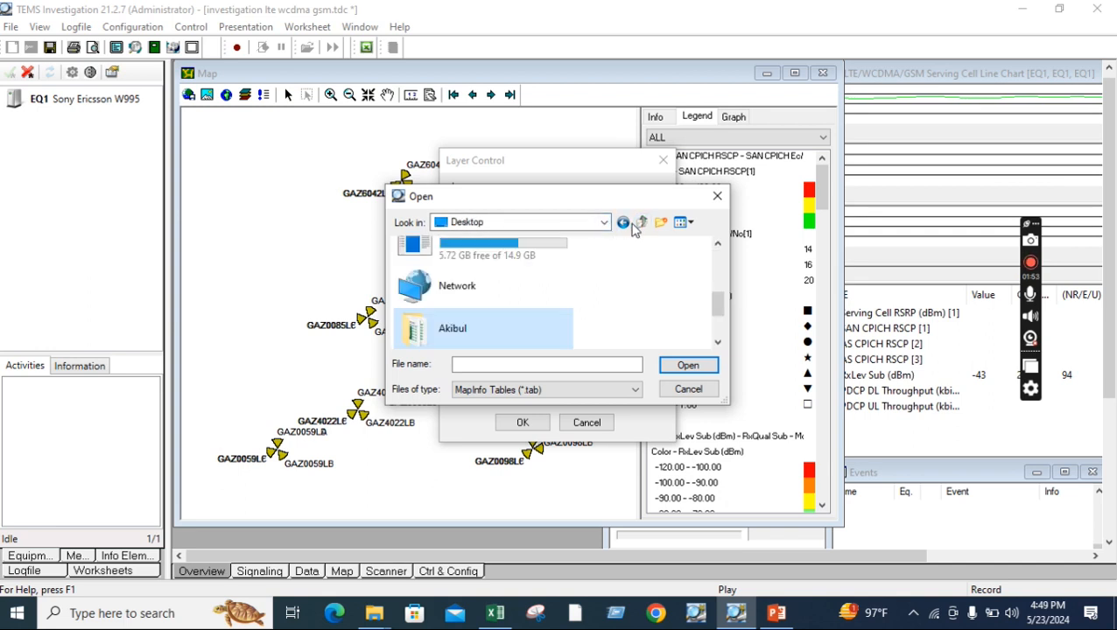
- Look for MapInfo table files on Local Disk (E:), including its Backup folder
click(602, 222)
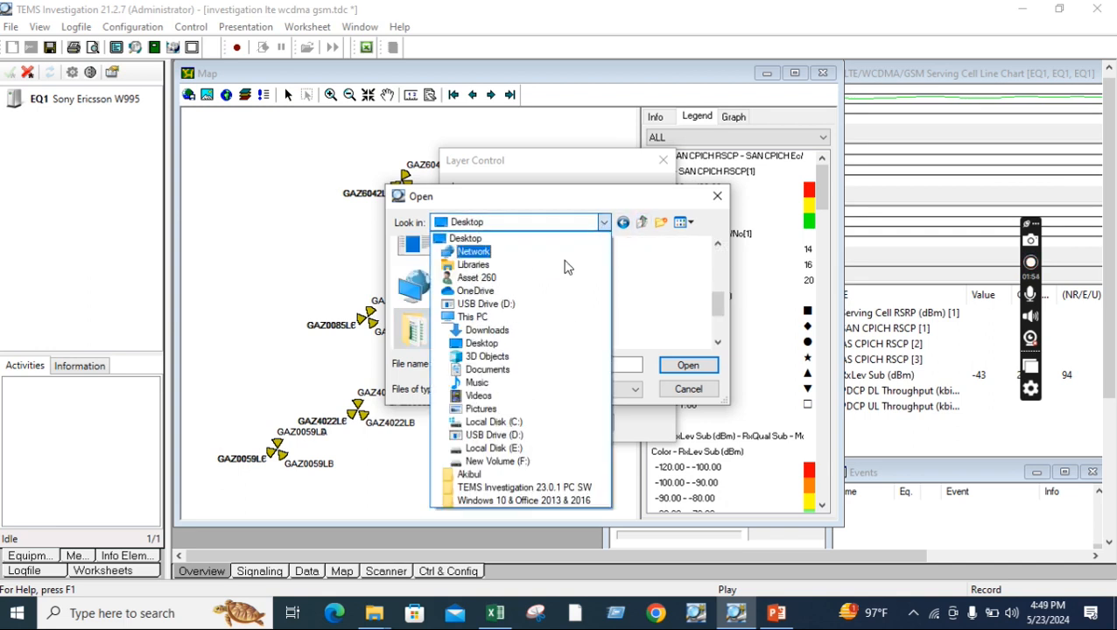
click(529, 453)
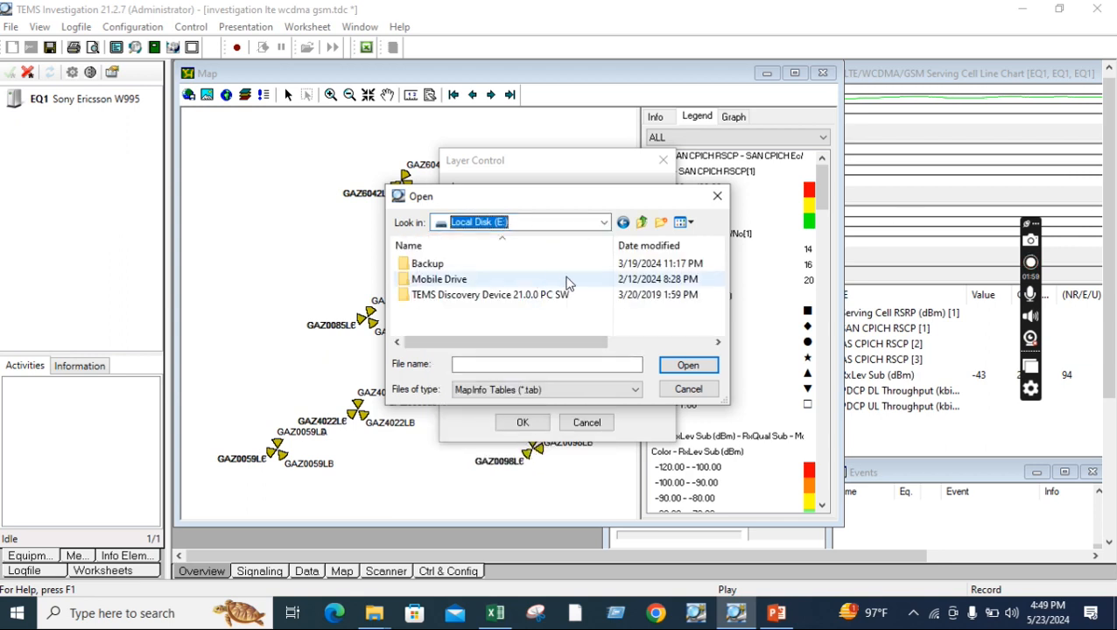
double_click(429, 264)
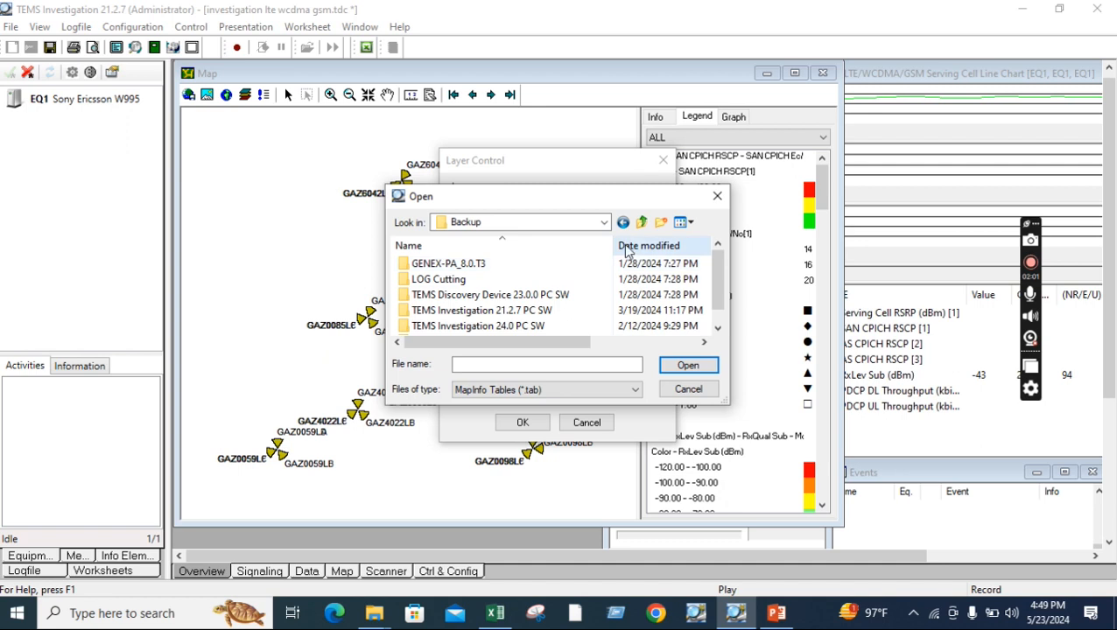
click(641, 224)
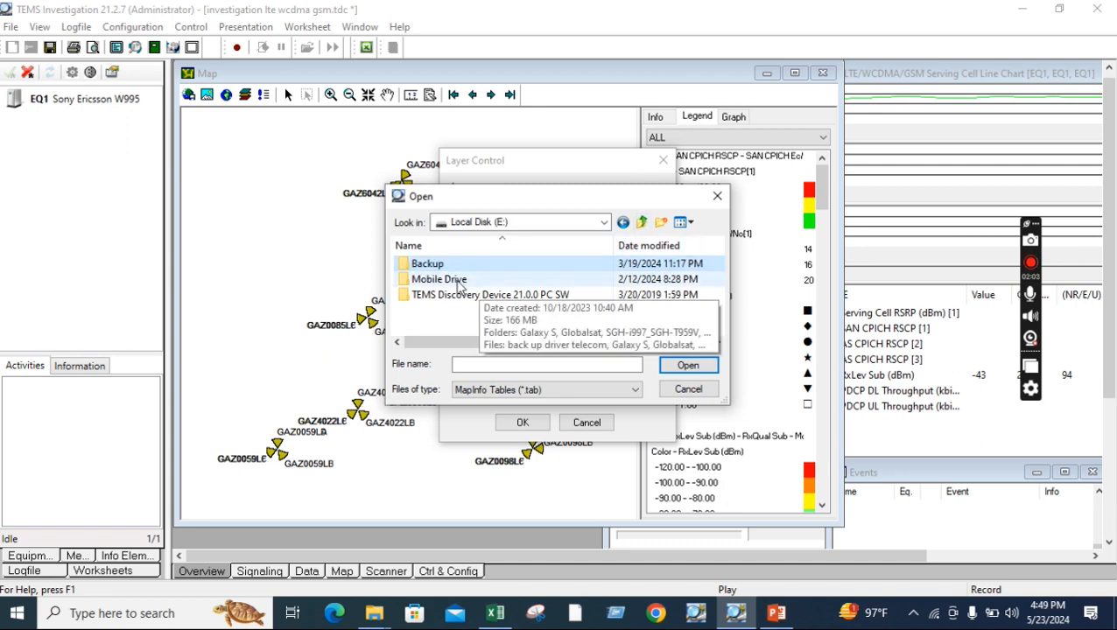
click(642, 223)
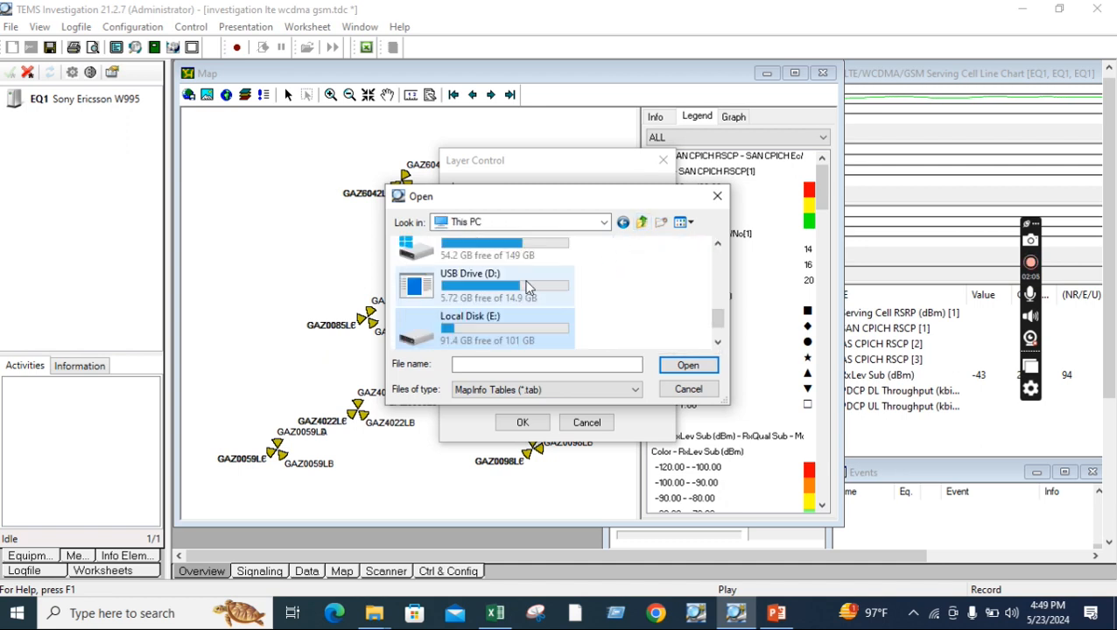
double_click(476, 332)
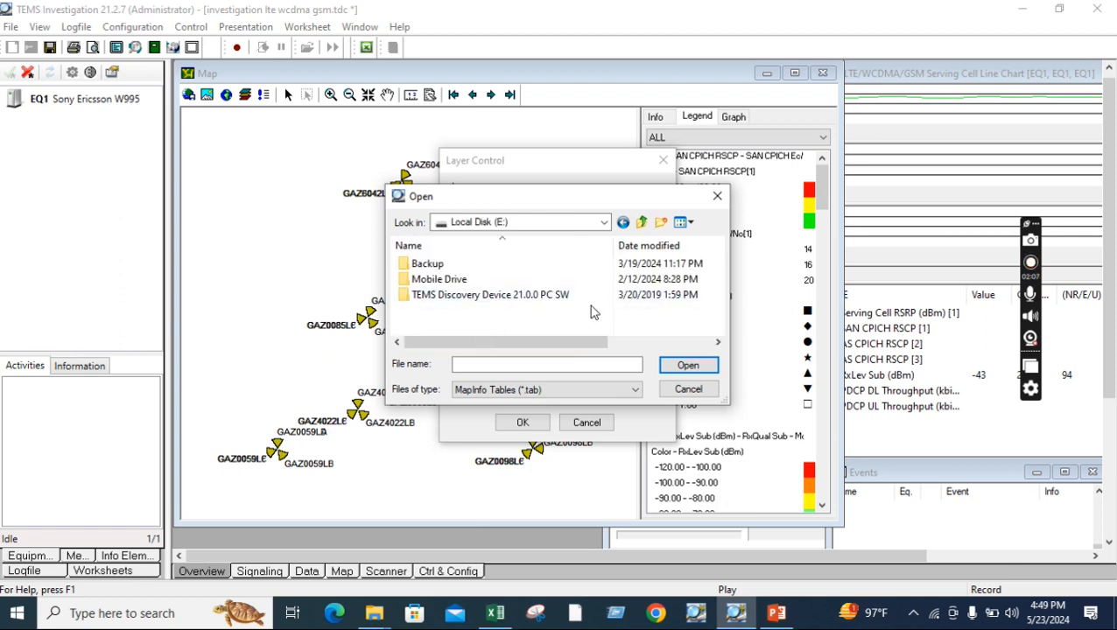
click(642, 222)
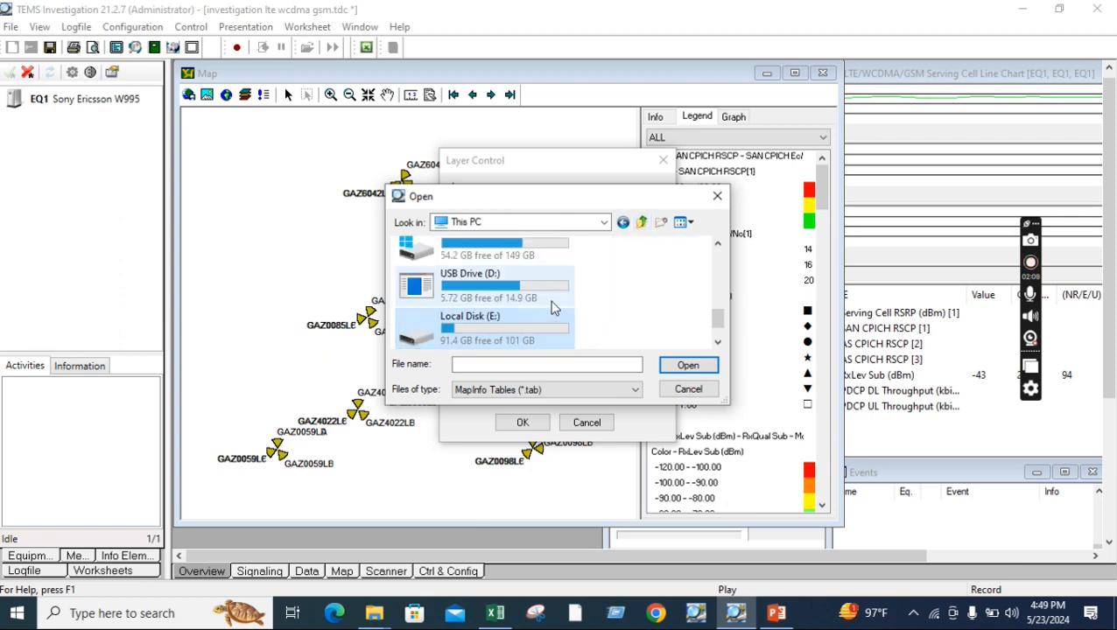
- Look for MapInfo table files on New Volume (F:), including its CL_26_BL project folder
click(560, 289)
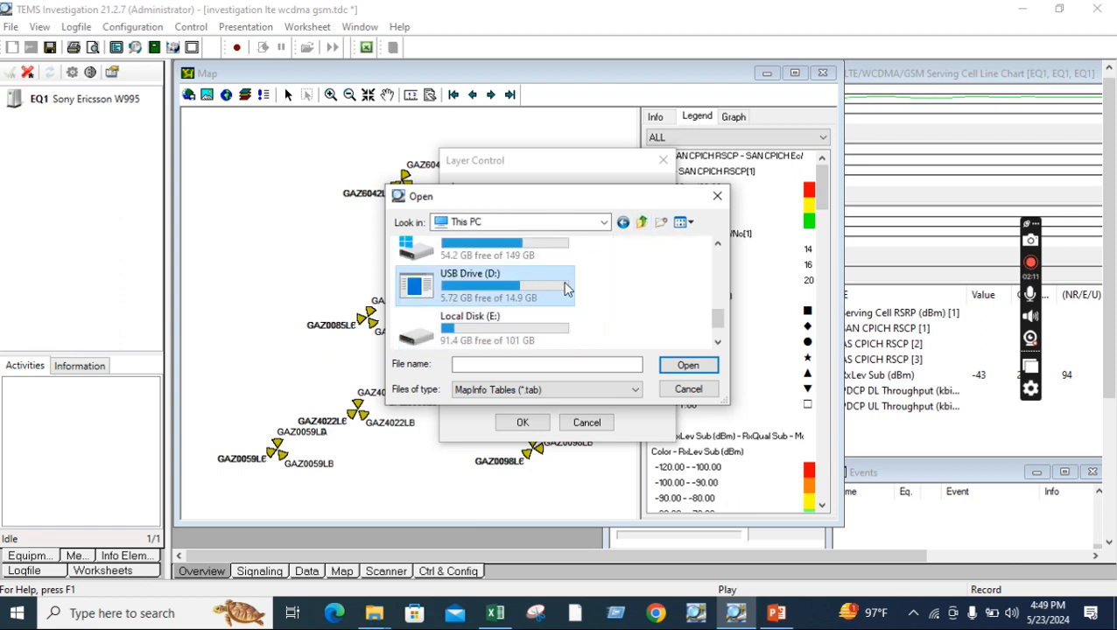
scroll(566, 290, up, 1)
scroll(562, 308, down, 2)
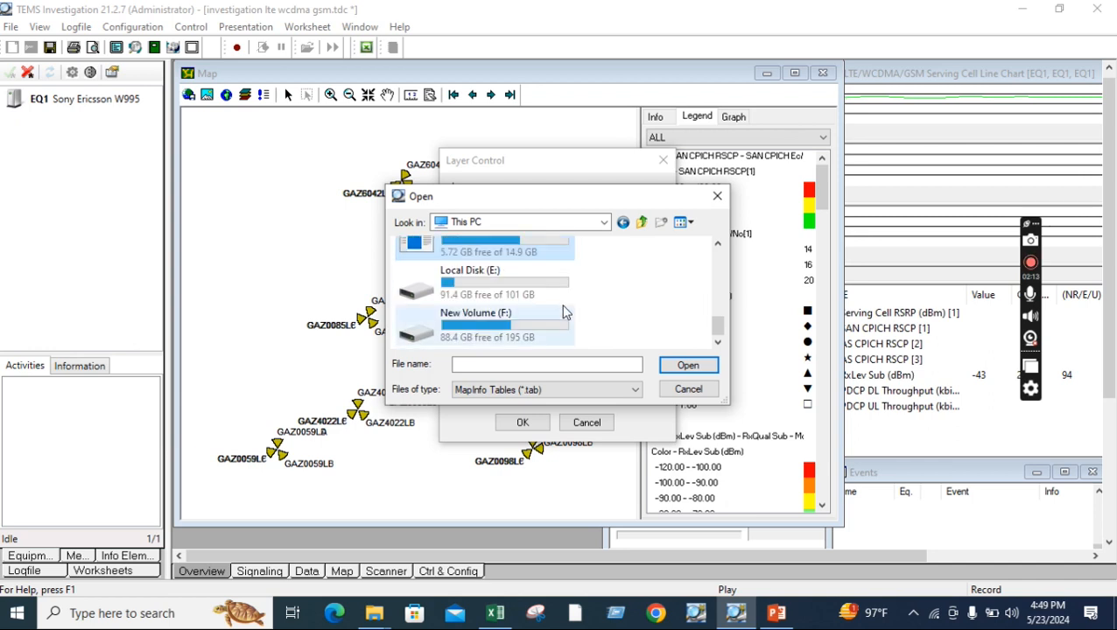
double_click(505, 326)
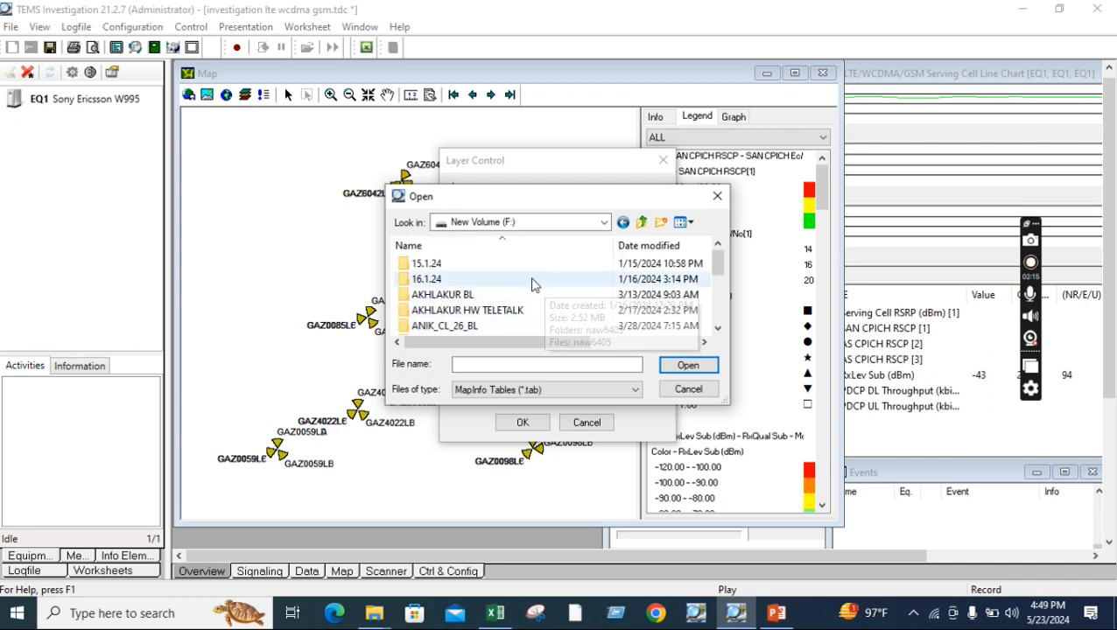
scroll(560, 271, down, 1)
click(470, 285)
double_click(470, 285)
scroll(543, 288, down, 2)
scroll(611, 327, down, 1)
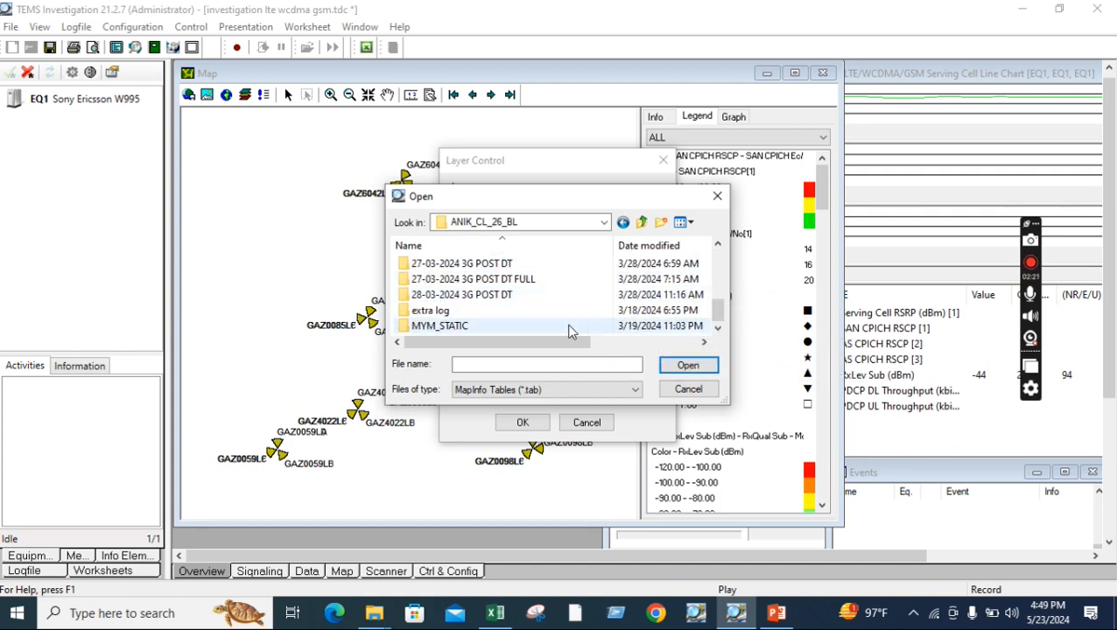
scroll(486, 328, up, 3)
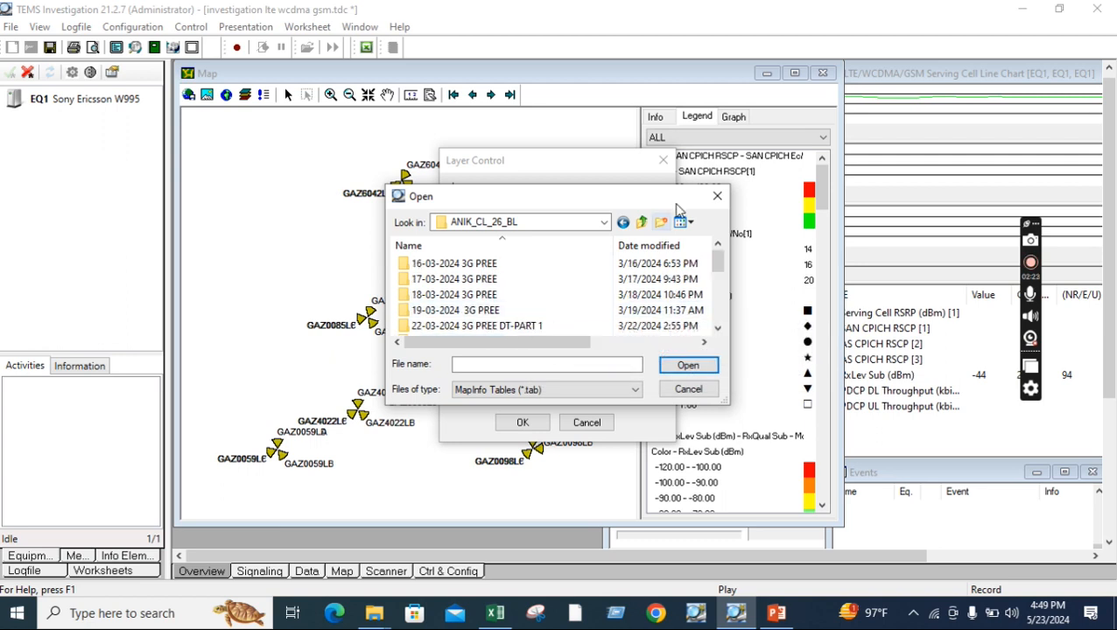
click(642, 223)
- Switch to File Explorer and extract the CL-BOUNDARY archive inside the ZTE BL folder on New Volume (F:)
mouse_move(374, 613)
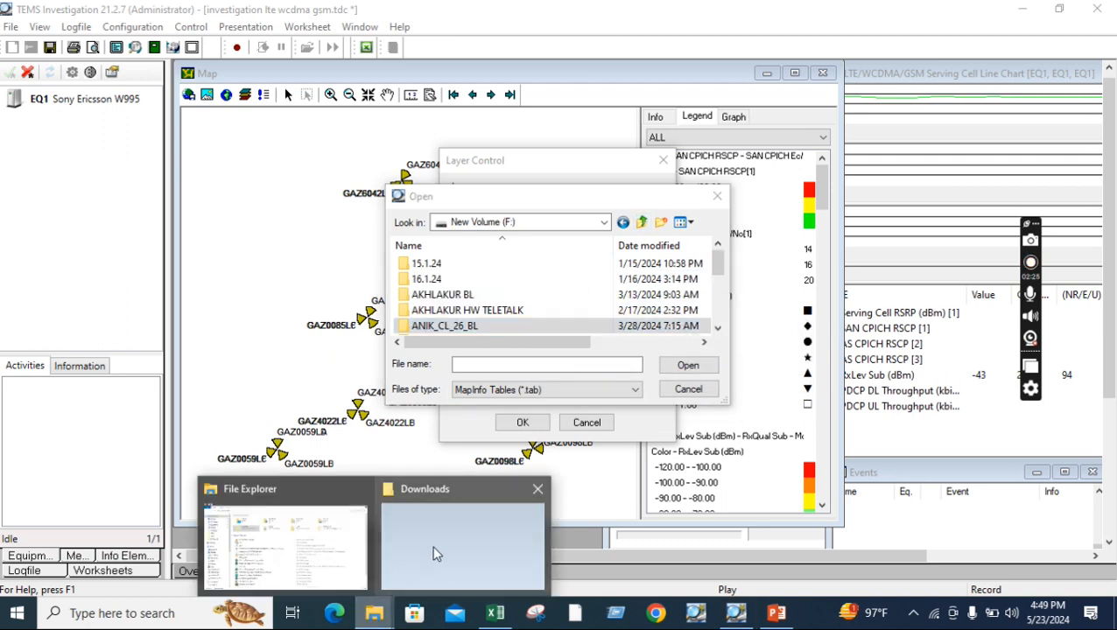
click(438, 539)
scroll(105, 462, down, 2)
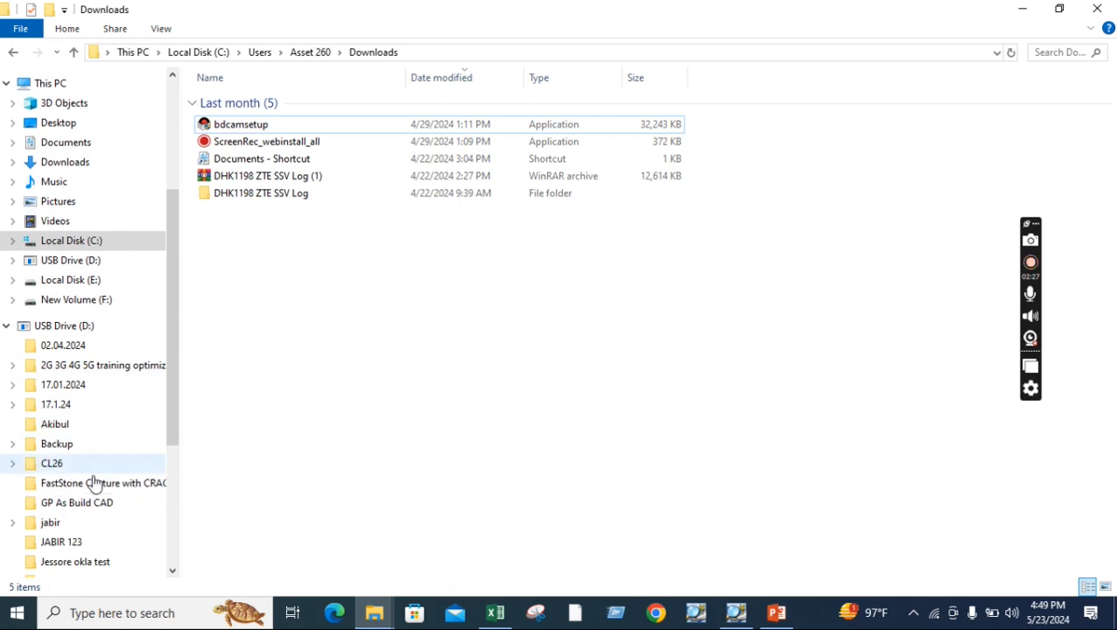
click(86, 301)
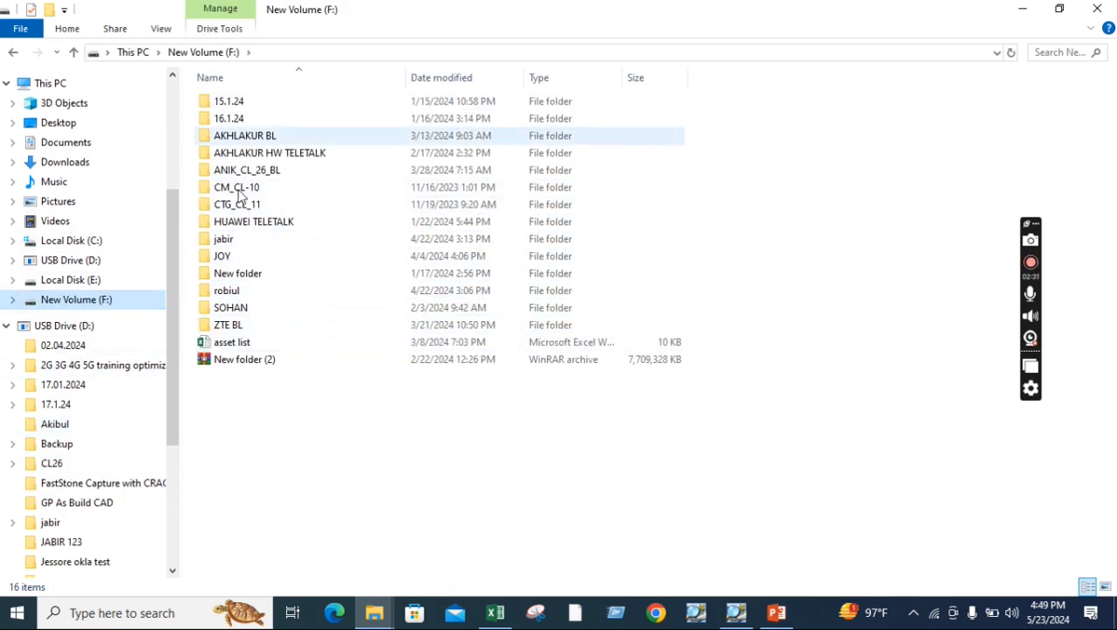
double_click(225, 325)
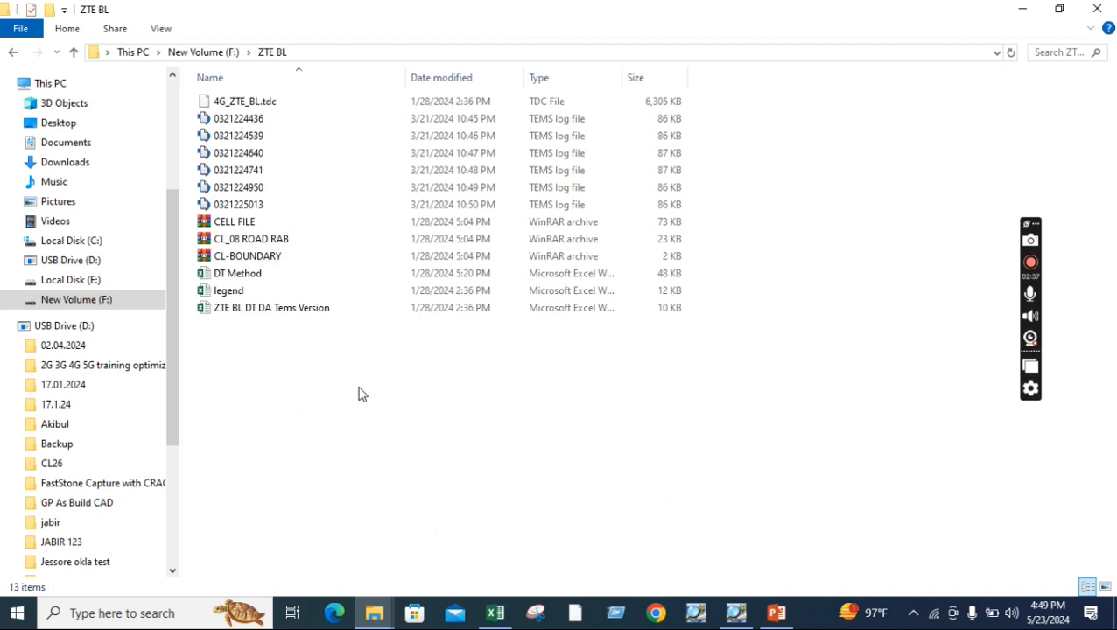
right_click(267, 256)
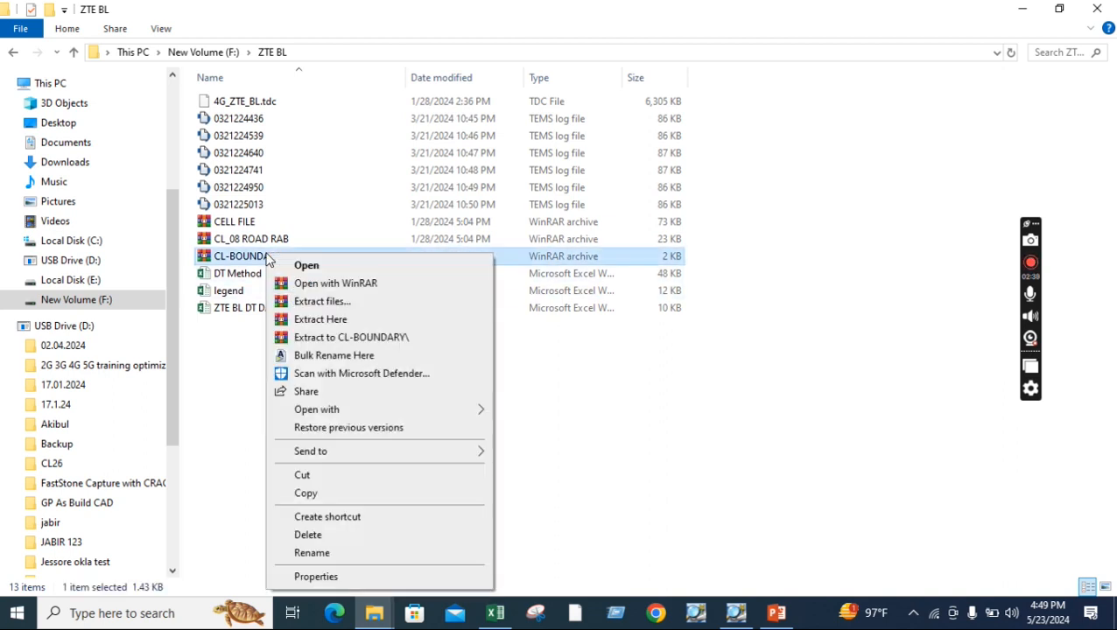
click(345, 320)
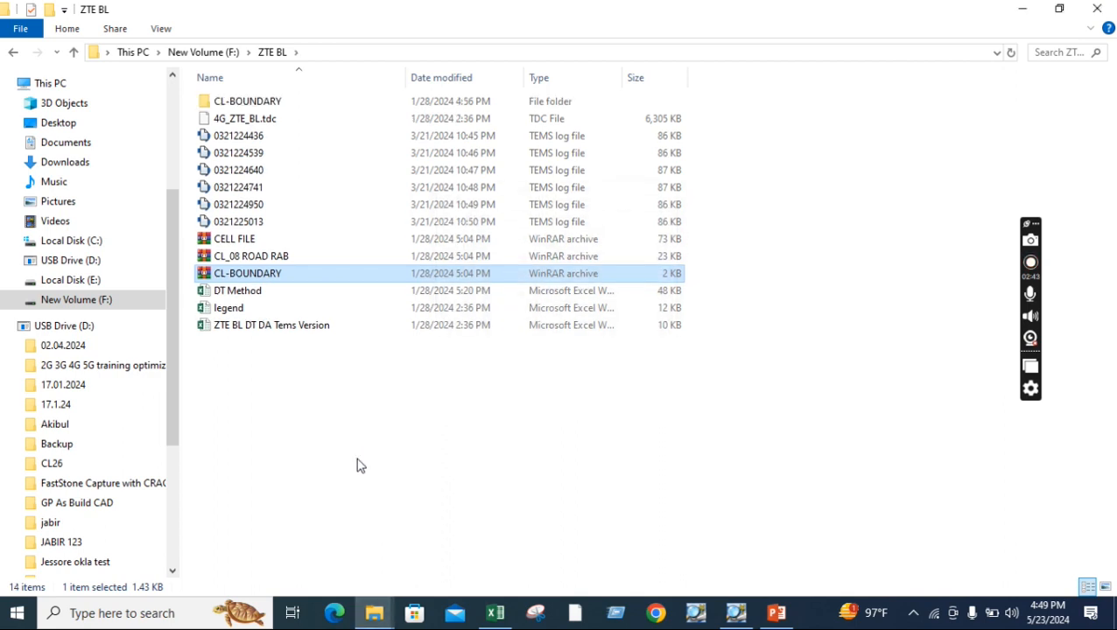
- Inspect the extracted CL-BOUNDARY folder for the BAR_CL_08_final_boundary_tab-11.tab file and its companion files
double_click(233, 105)
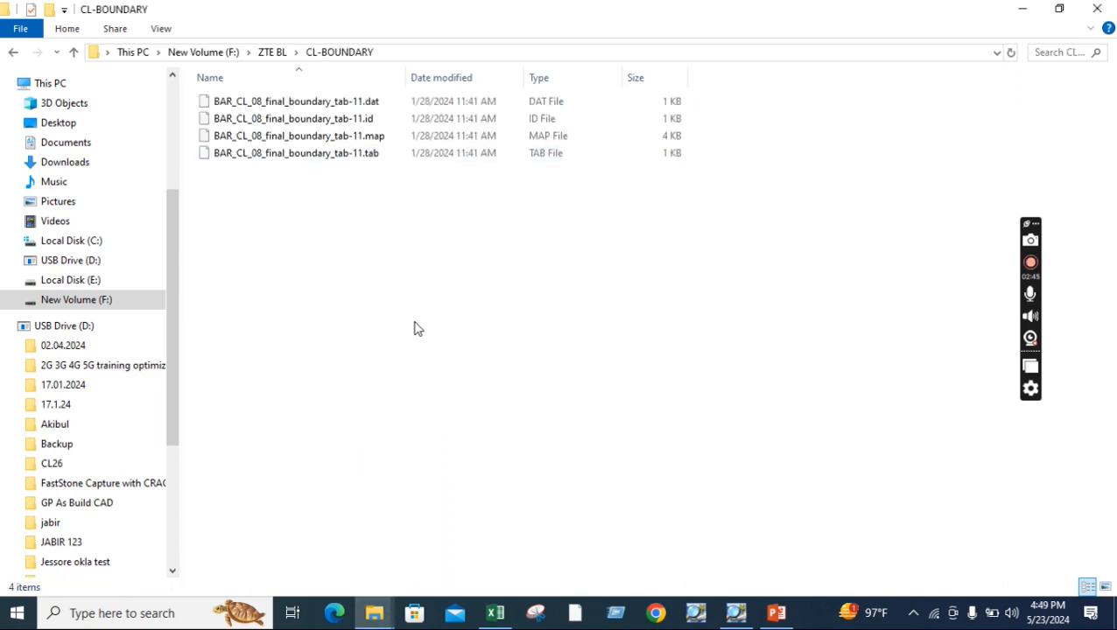
click(377, 159)
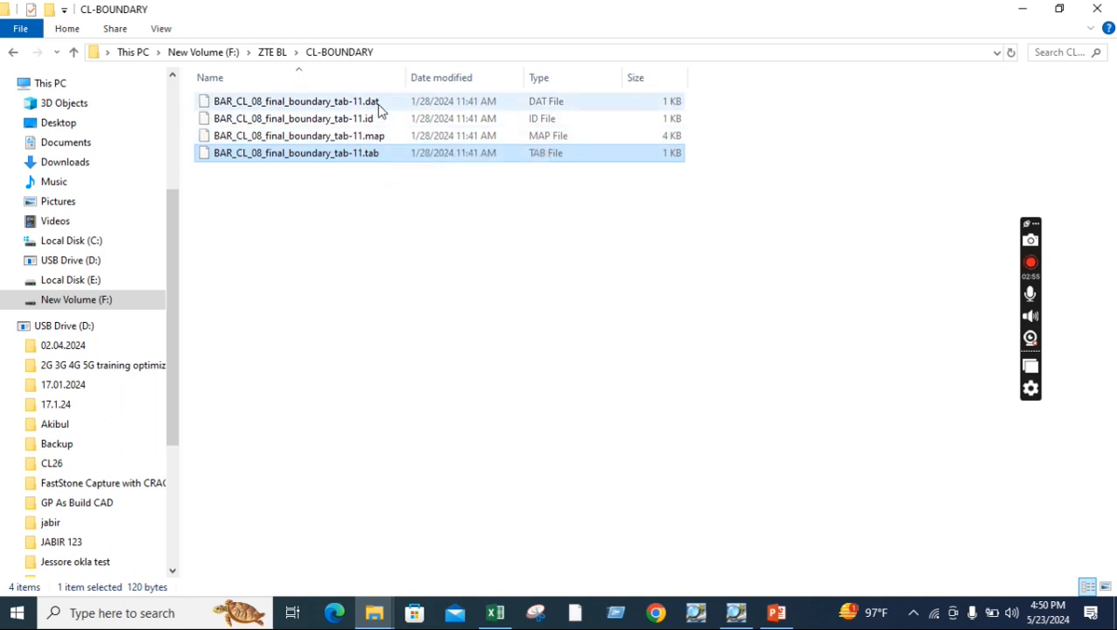
click(385, 294)
click(739, 611)
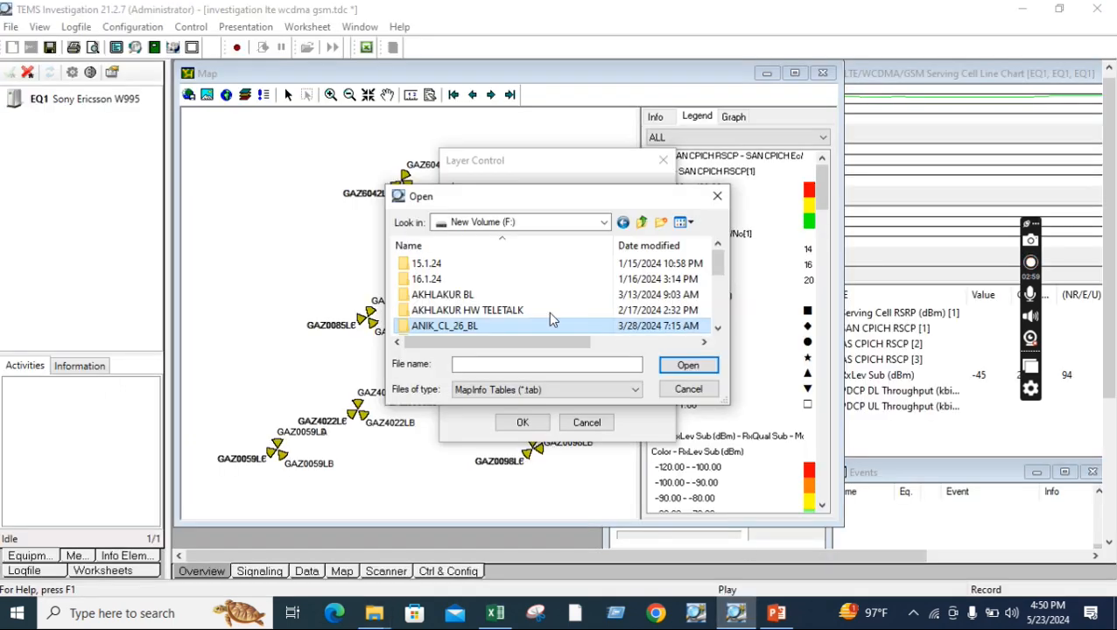
click(374, 613)
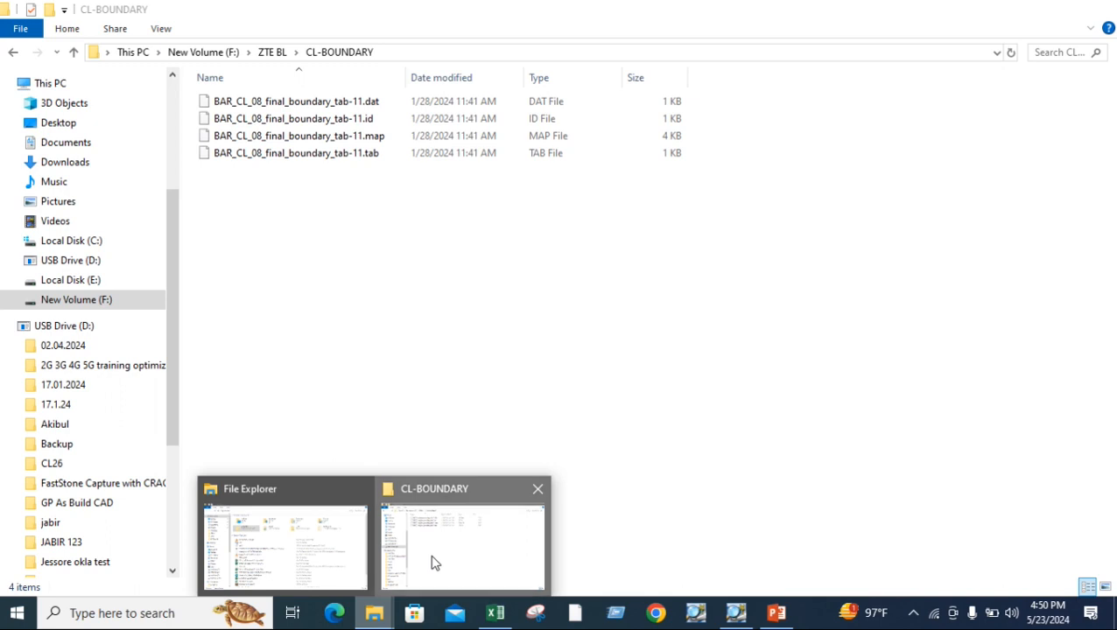
click(433, 563)
- In TEMS Investigation, add BAR_CL_08_final_boundary_tab-11.tab from ZTE BL's CL-BOUNDARY folder as a visible, non-selectable layer and apply the layer changes
click(735, 613)
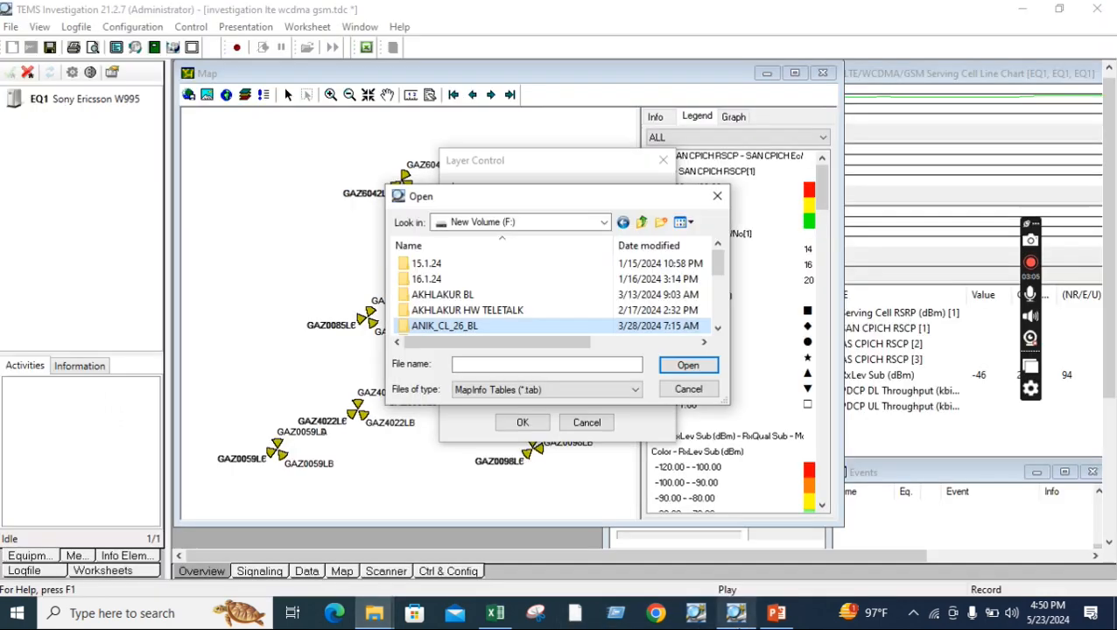
click(475, 296)
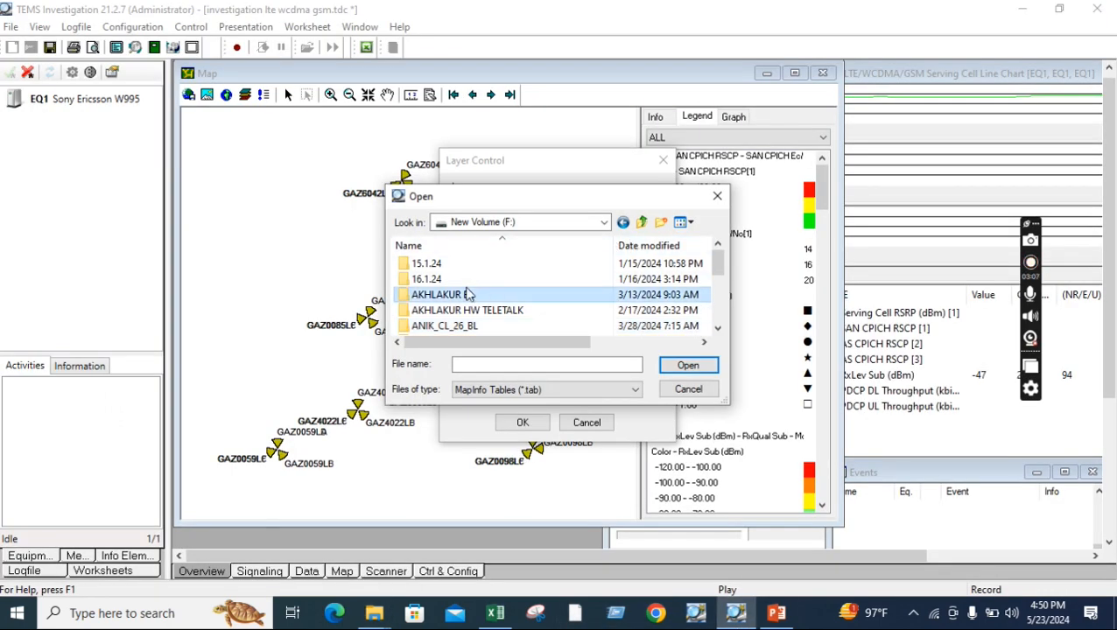
scroll(468, 295, down, 5)
click(457, 326)
double_click(436, 326)
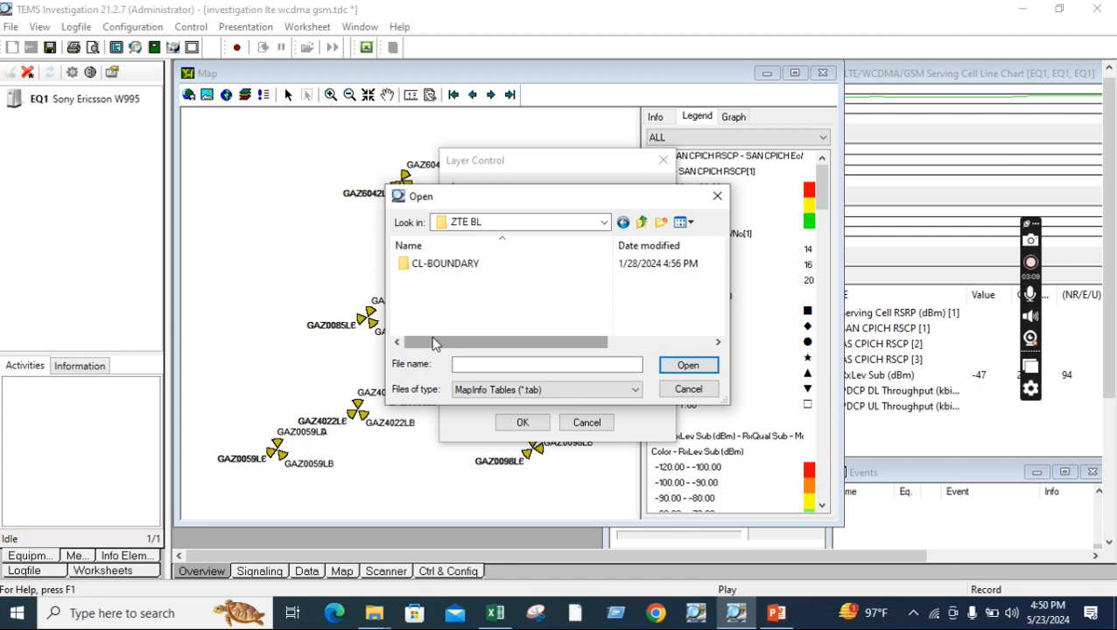
double_click(437, 266)
double_click(486, 265)
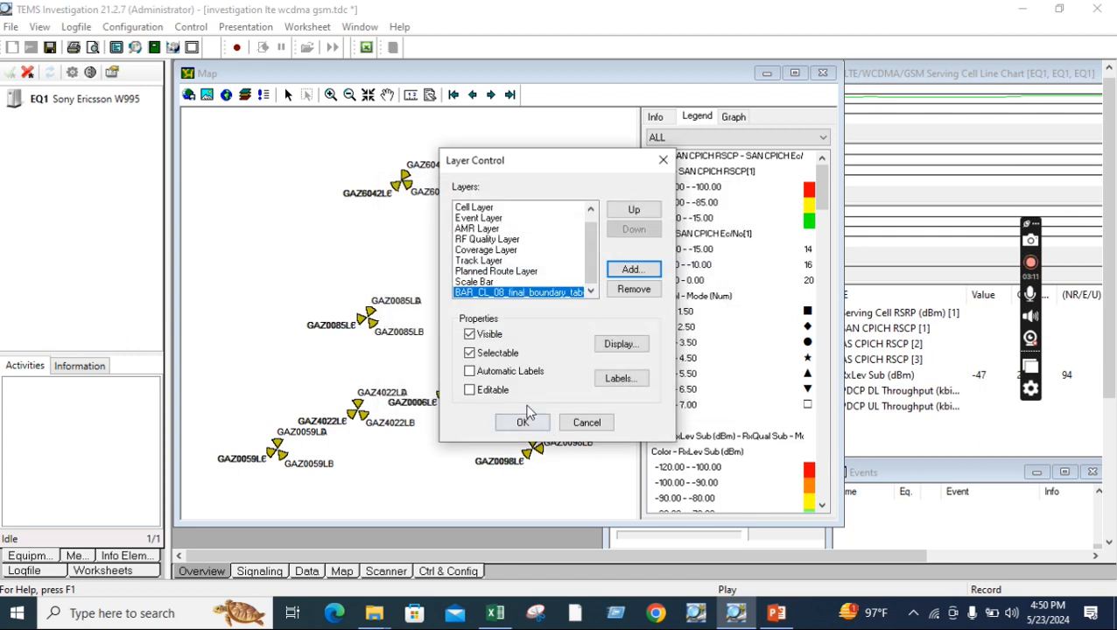
click(495, 354)
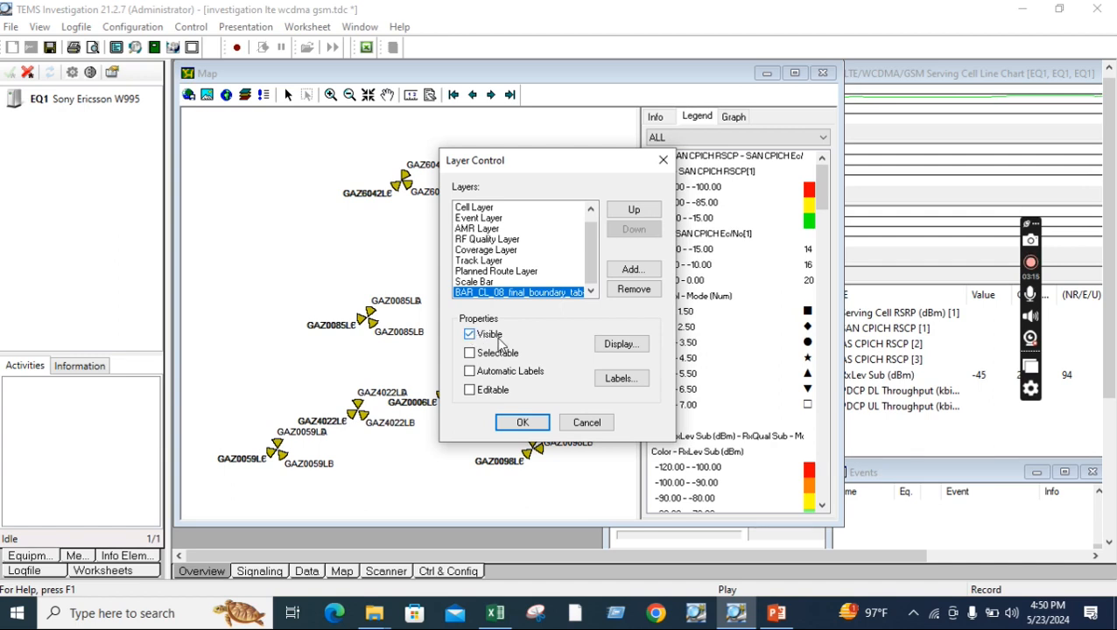
click(523, 423)
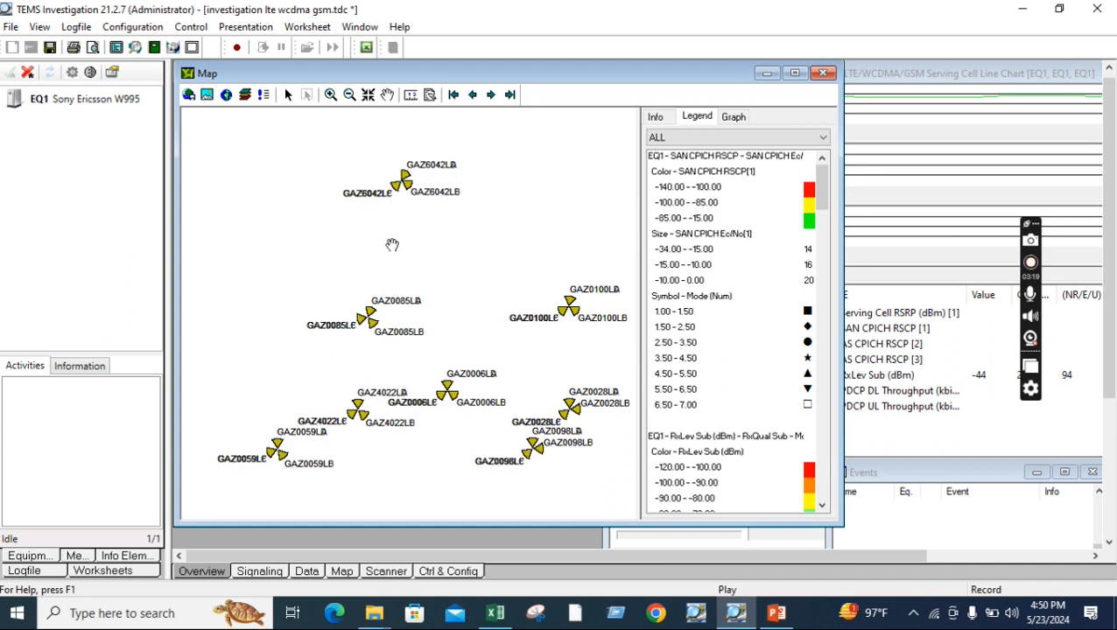
- Fit the map view to the entire BAR_CL_08_final_boundary_tab-11 layer
click(349, 95)
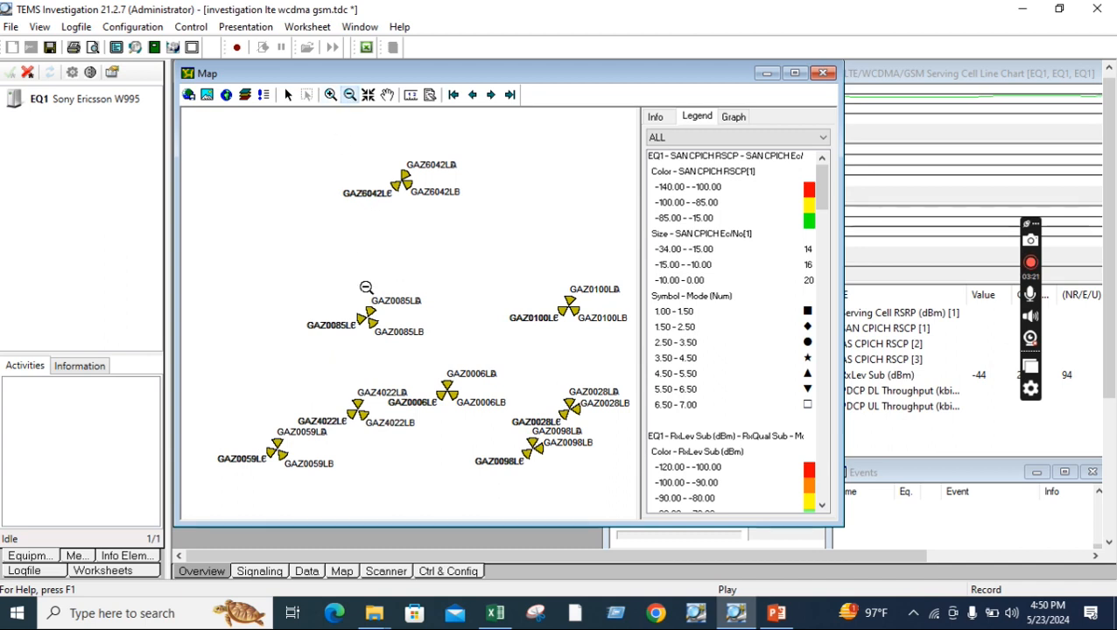
click(377, 315)
click(475, 263)
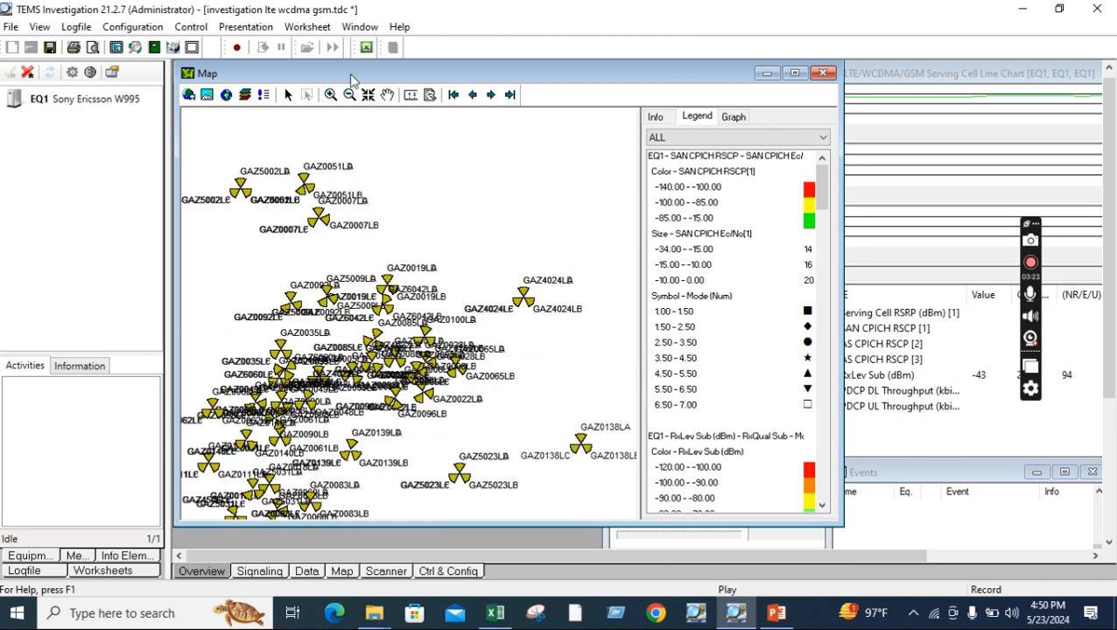
click(347, 267)
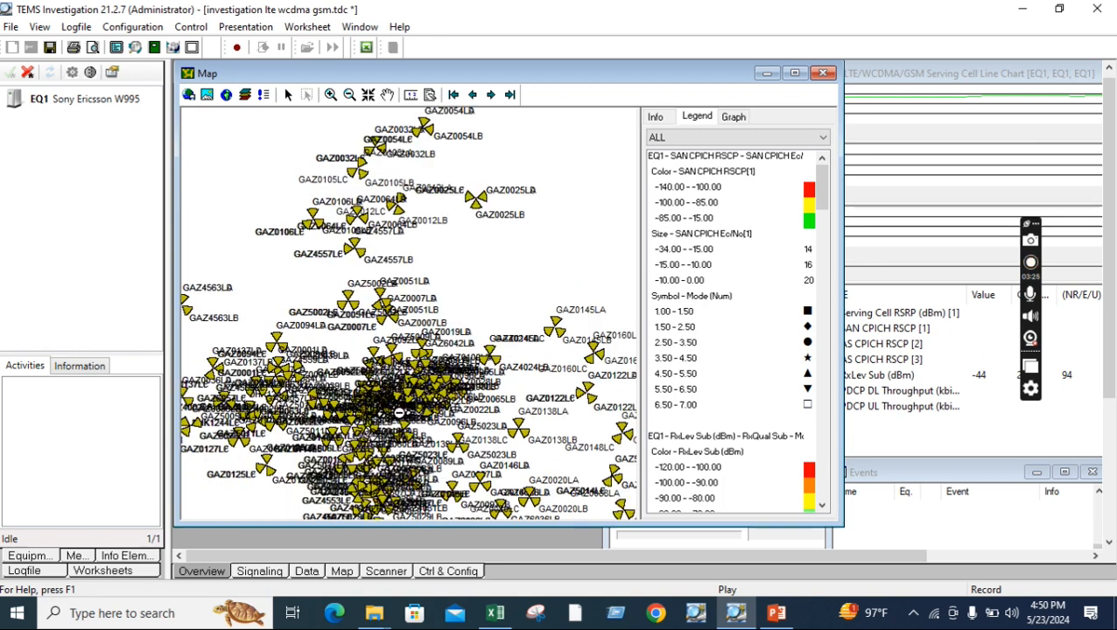
click(387, 94)
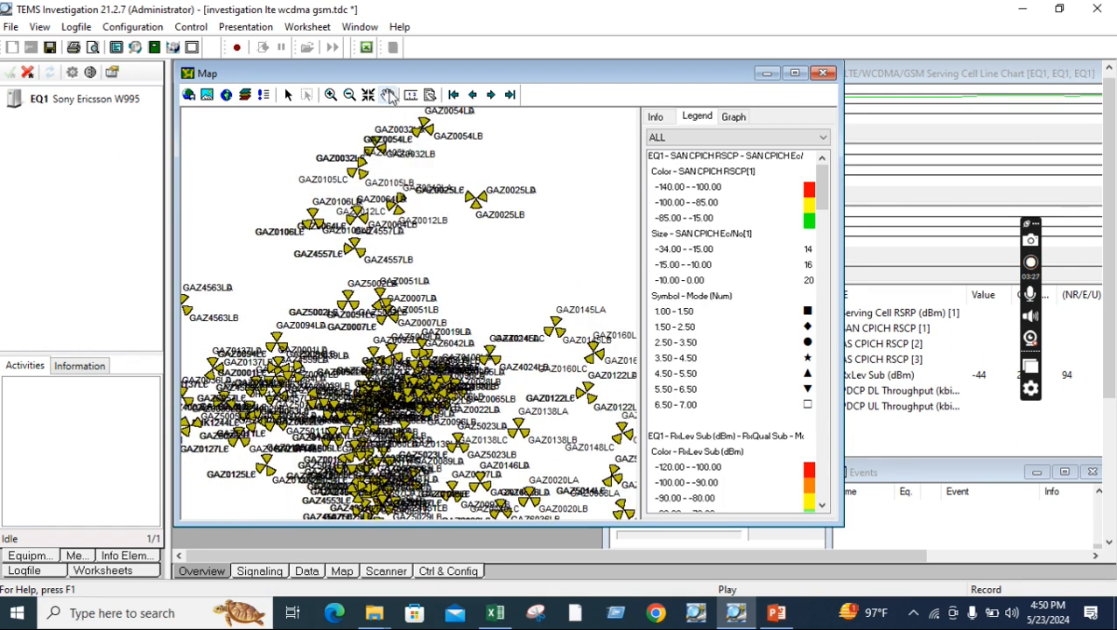
right_click(259, 180)
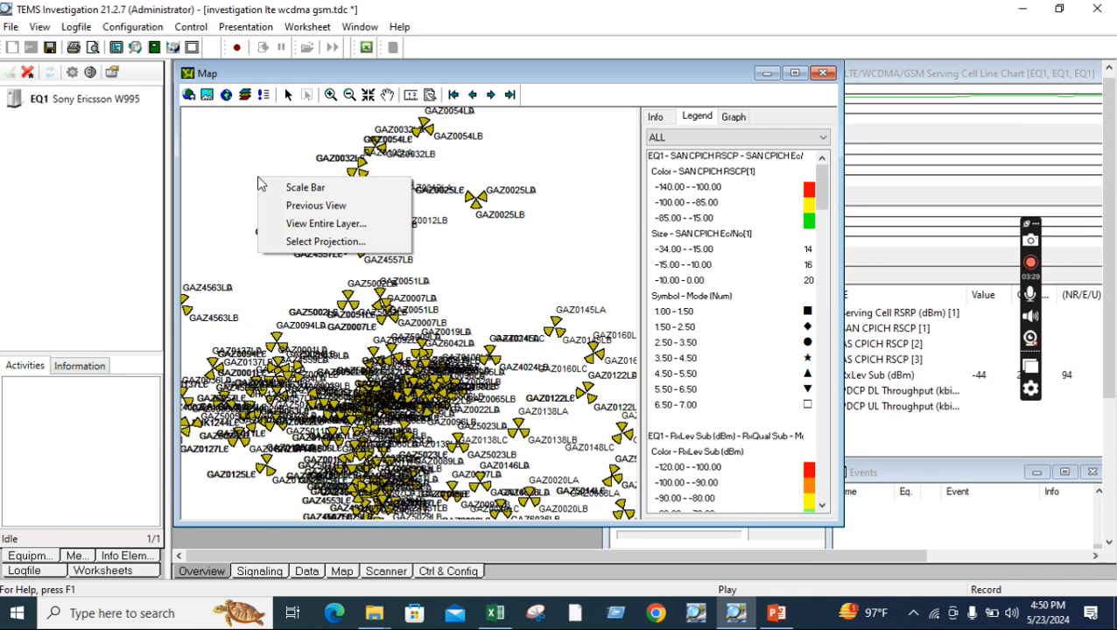
click(328, 224)
click(508, 273)
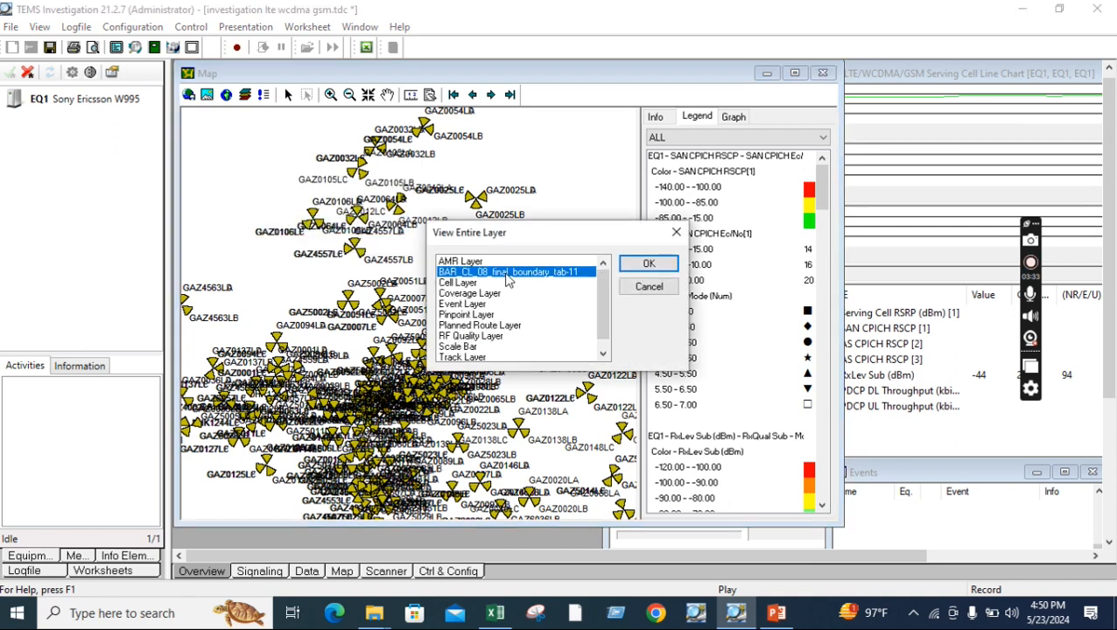
double_click(542, 278)
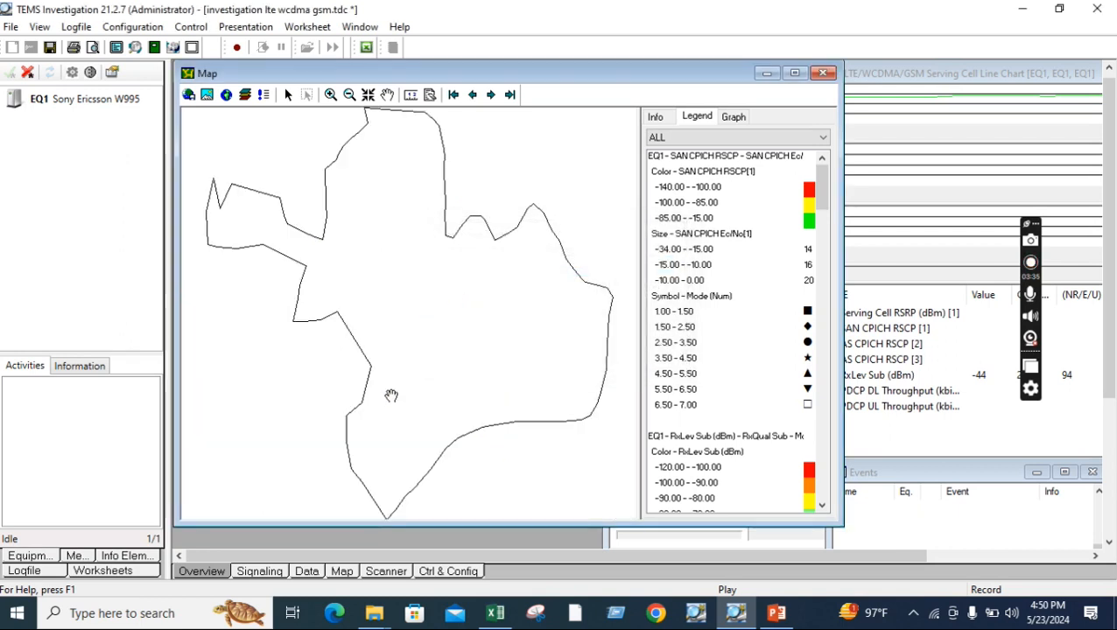
- Zoom the map out to compare the boundary's location with the surrounding cell sites
click(351, 98)
click(367, 256)
click(383, 338)
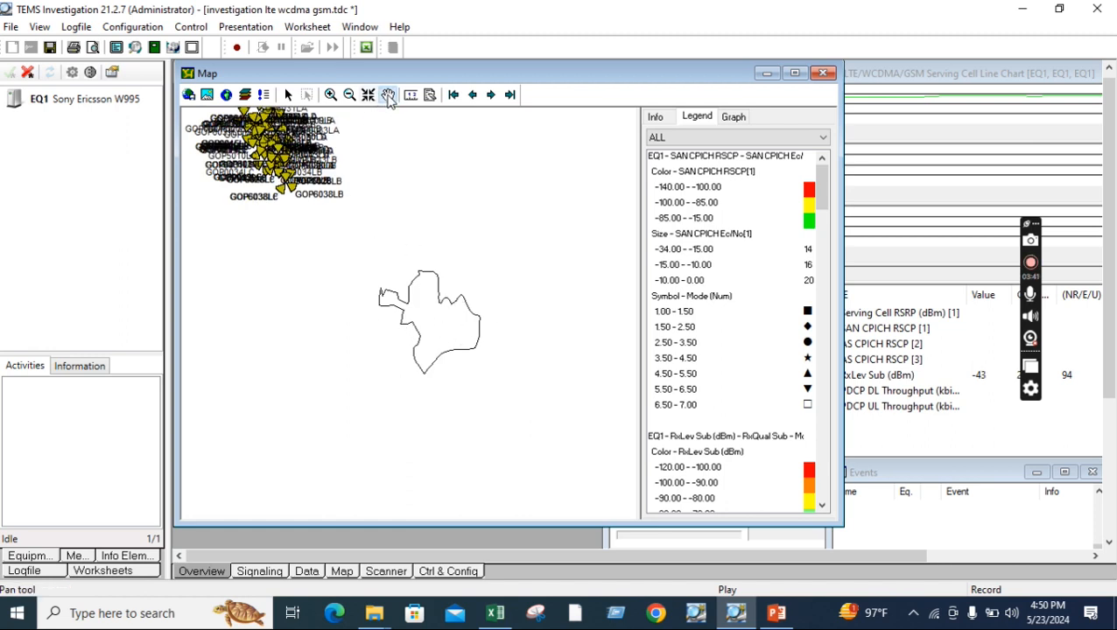
- Switch to File Explorer and browse the folders on New Volume (F:) for more map table files
click(373, 616)
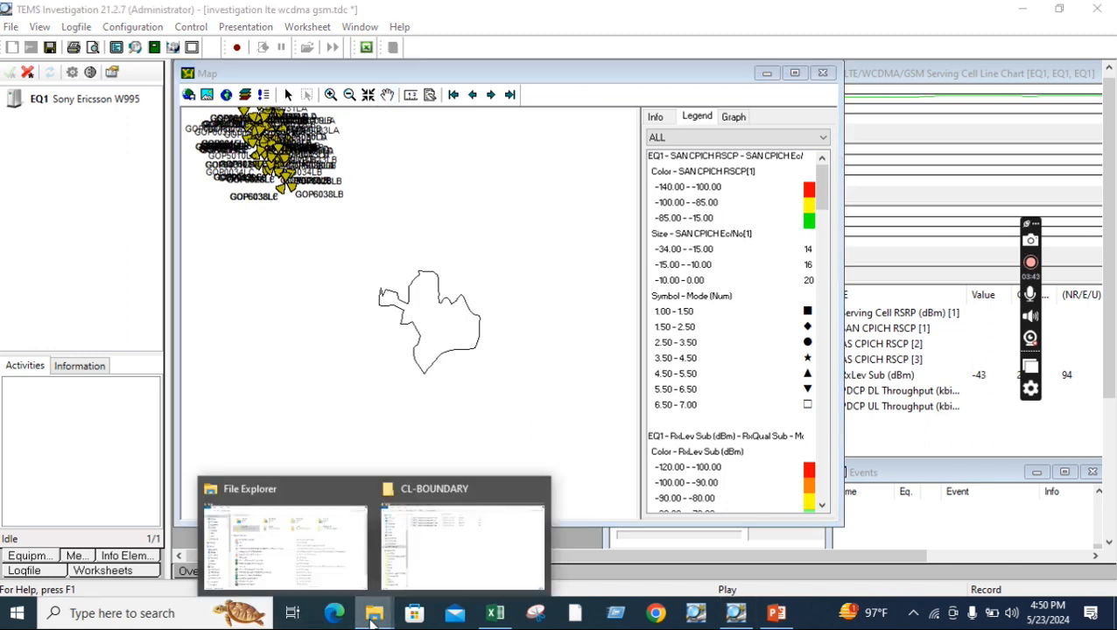
click(506, 578)
click(268, 55)
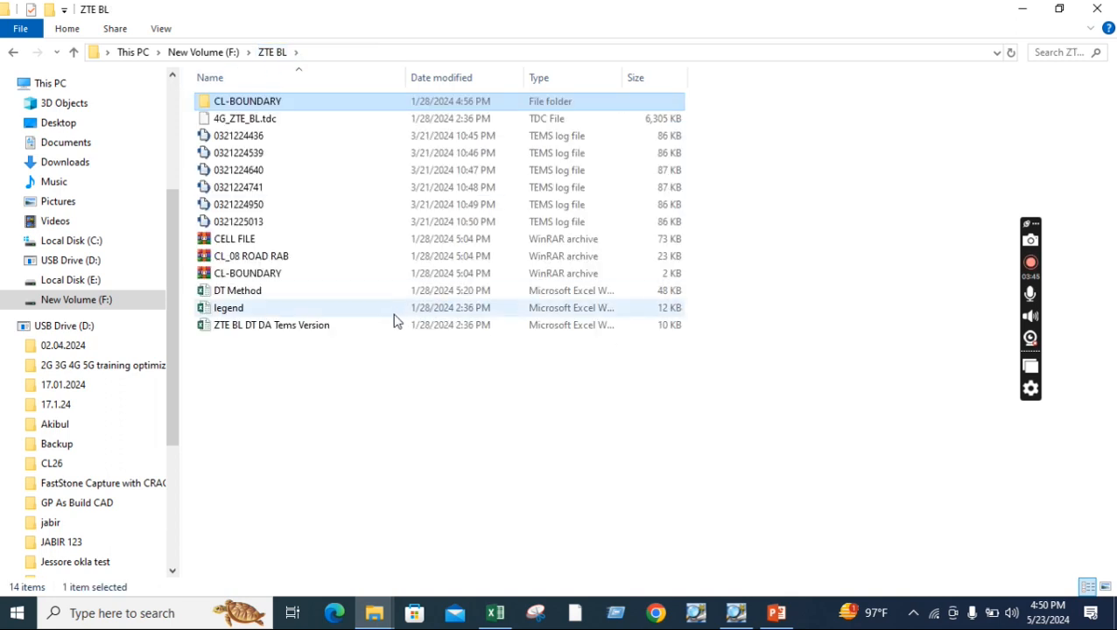
click(231, 54)
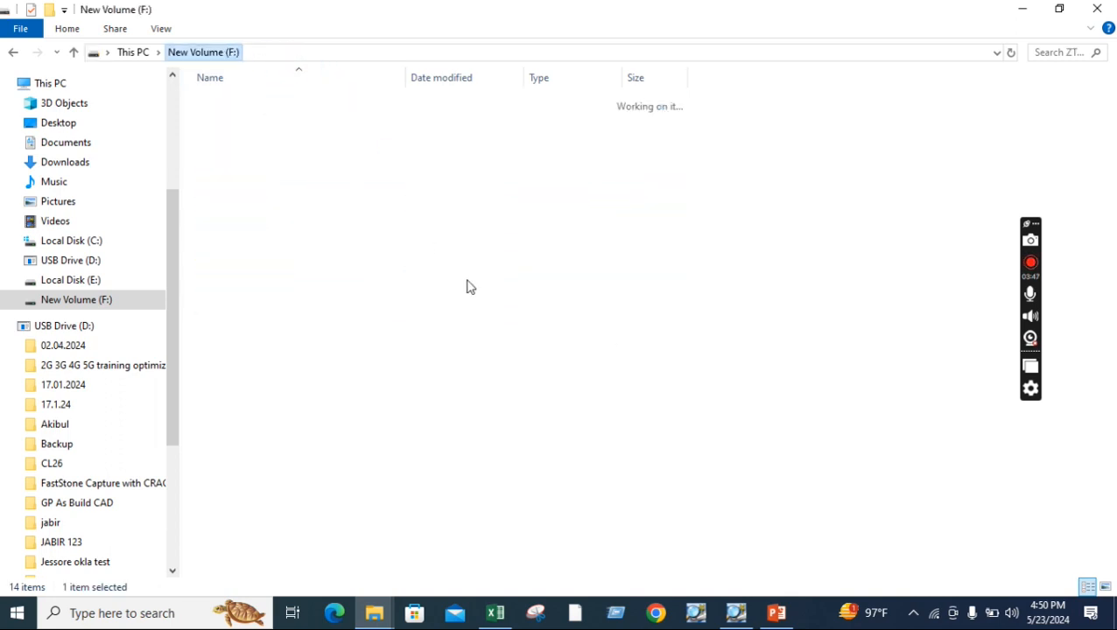
double_click(229, 291)
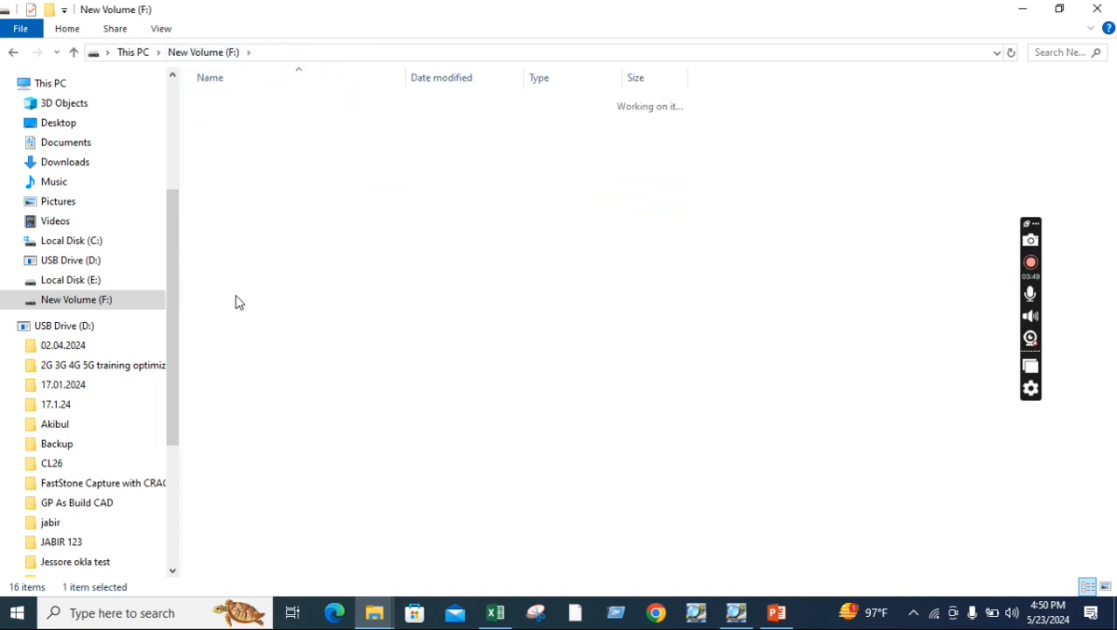
scroll(315, 246, down, 7)
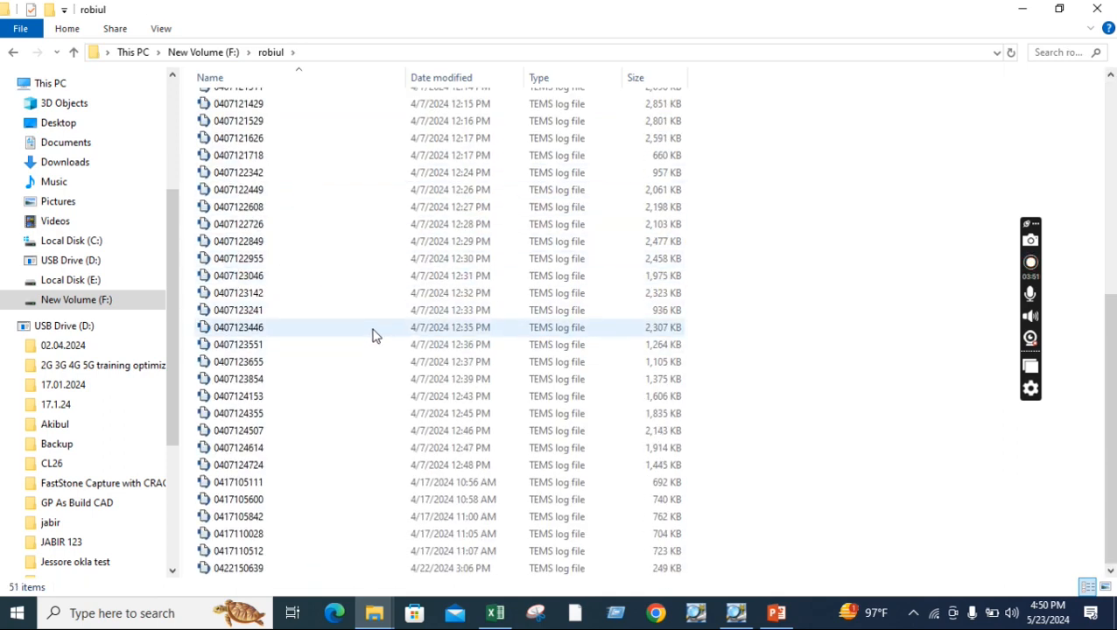
click(197, 52)
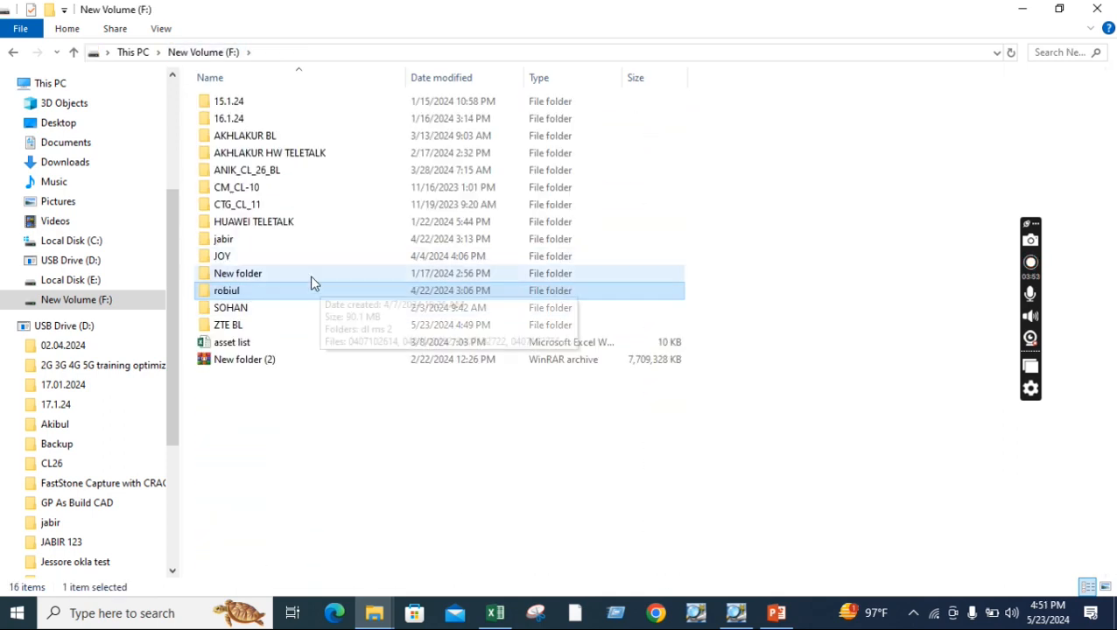
double_click(246, 273)
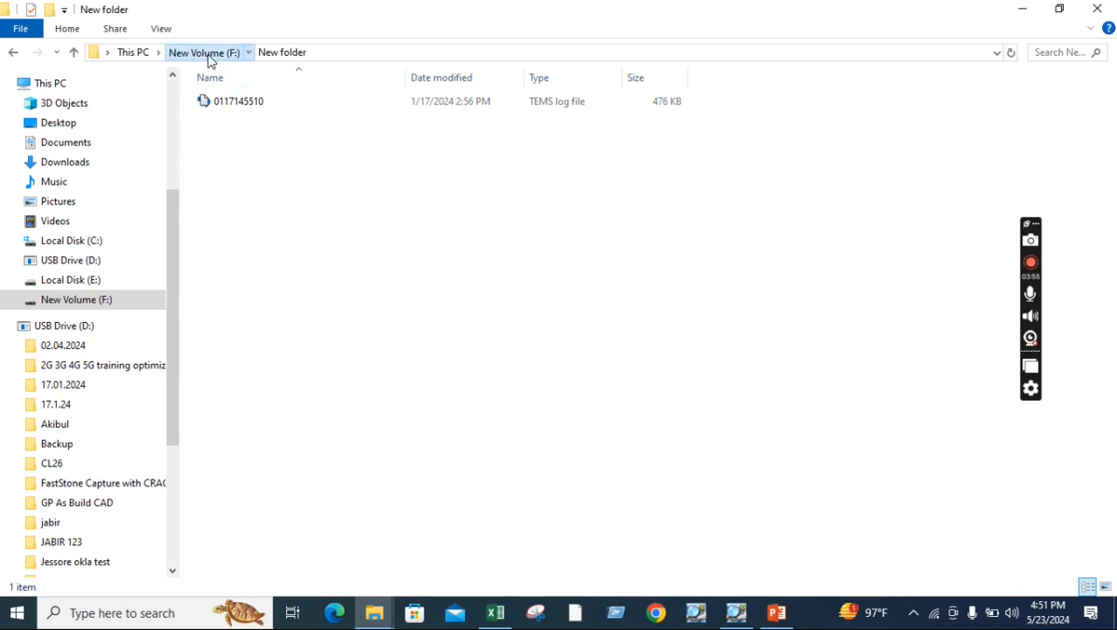
- Locate the 3G Logfile UL re dt tab folder on New Volume (F:) and return to TEMS Investigation
click(207, 53)
double_click(234, 257)
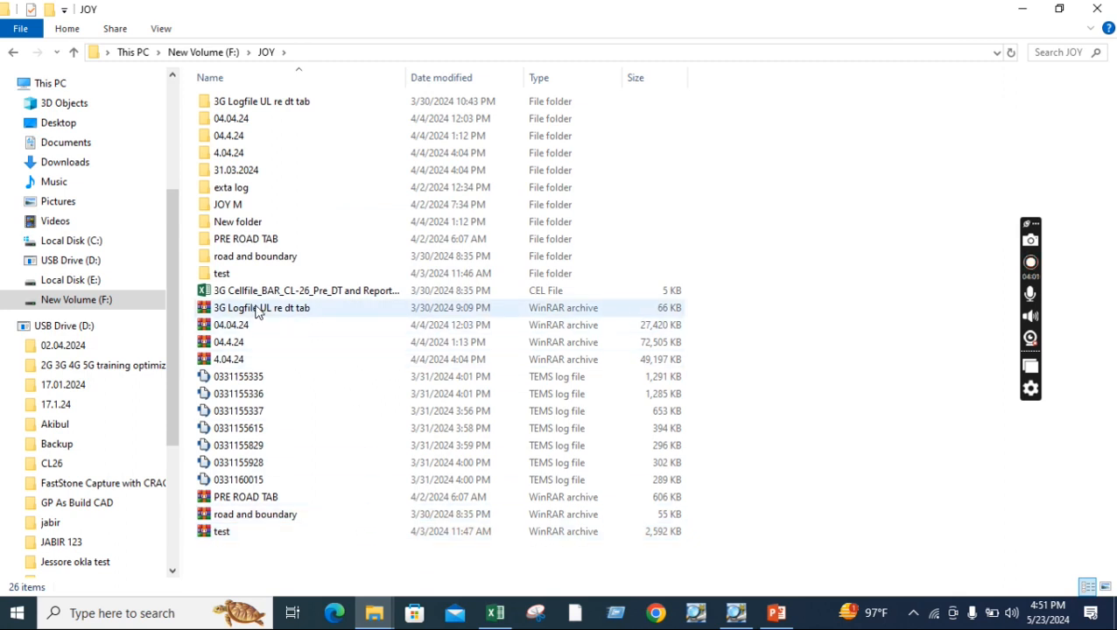
right_click(282, 316)
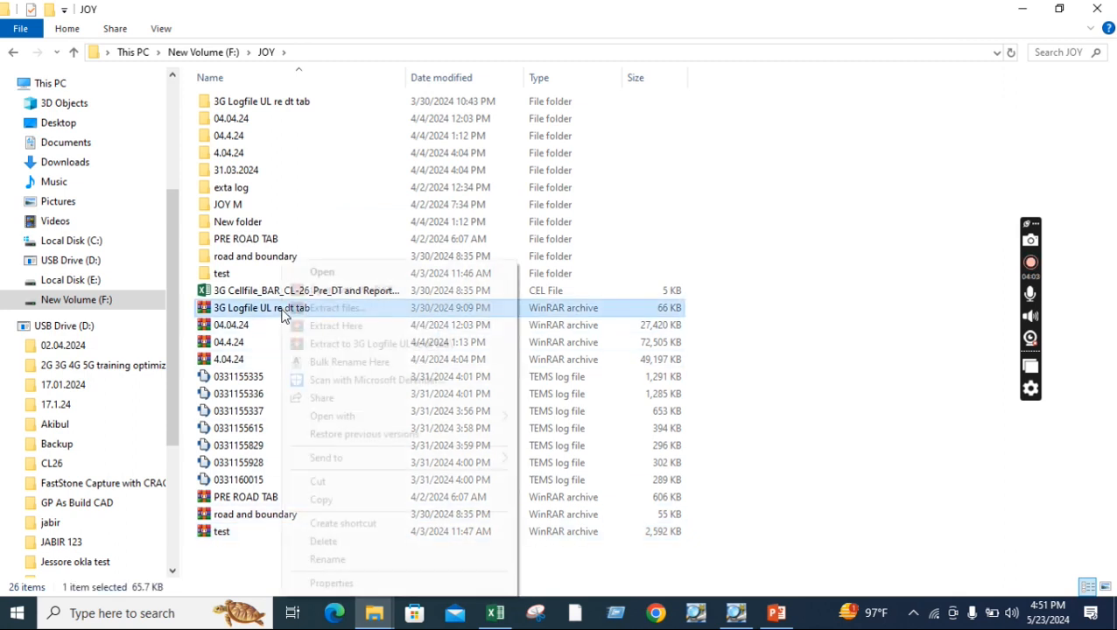
click(267, 101)
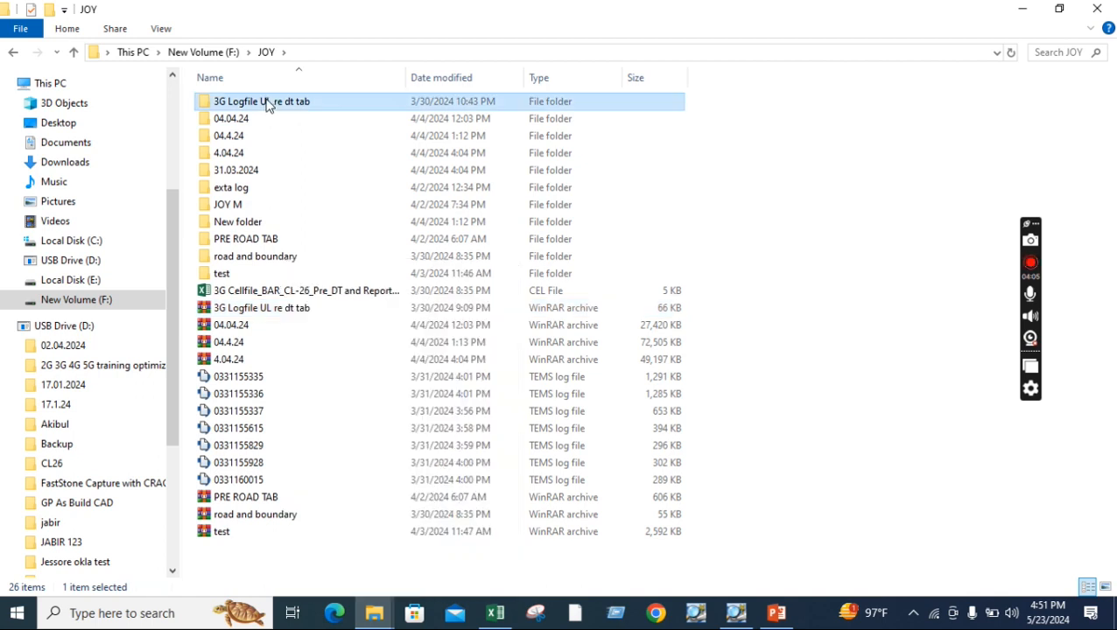
click(739, 615)
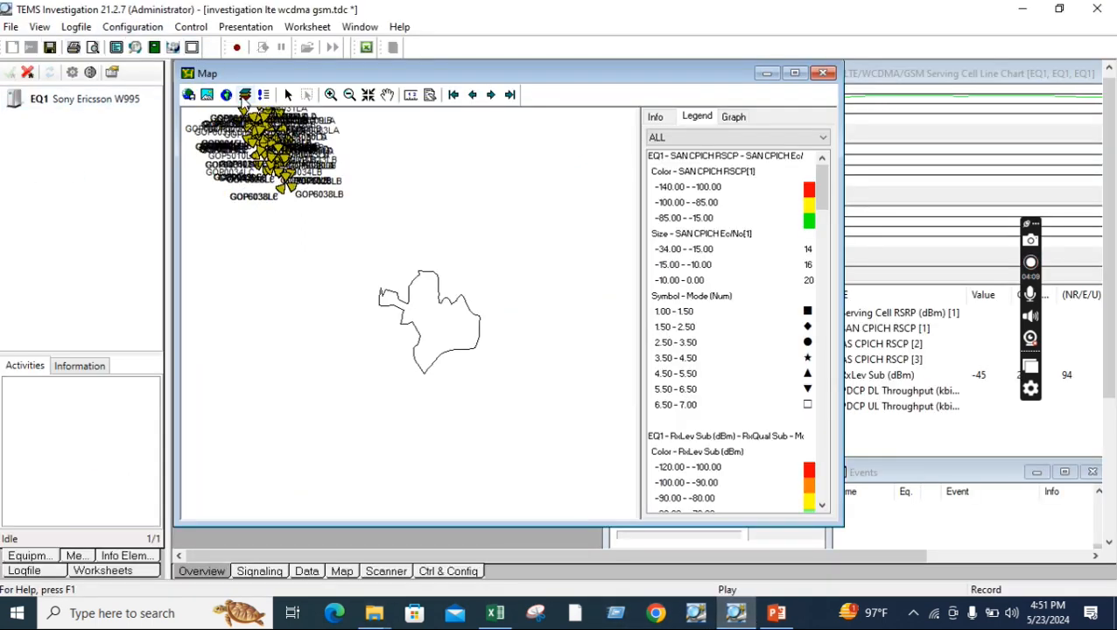
- Add the MapInfo table Logfile UL.TAB from the 3G Logfile UL re dt tab folder on New Volume (F:) as a visible map layer
click(245, 94)
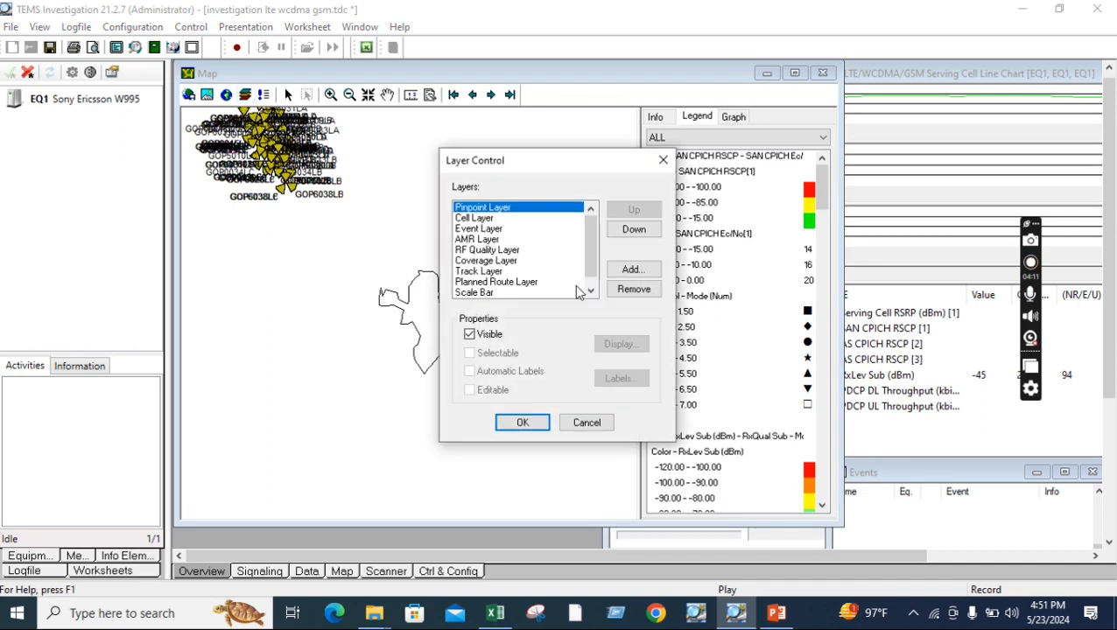
click(632, 269)
click(643, 223)
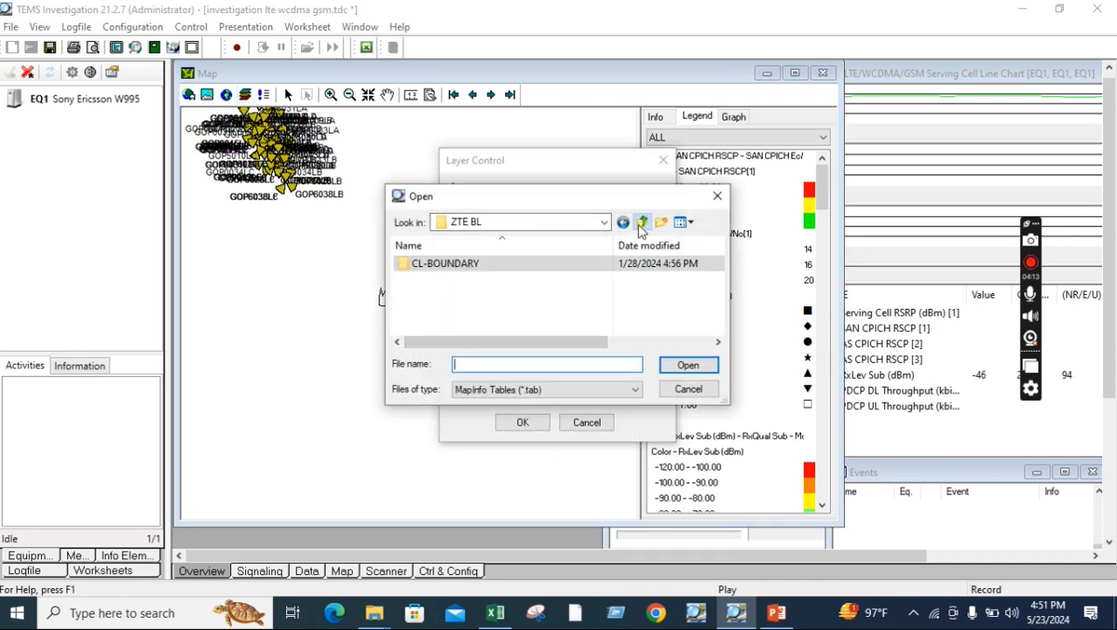
click(643, 223)
click(479, 295)
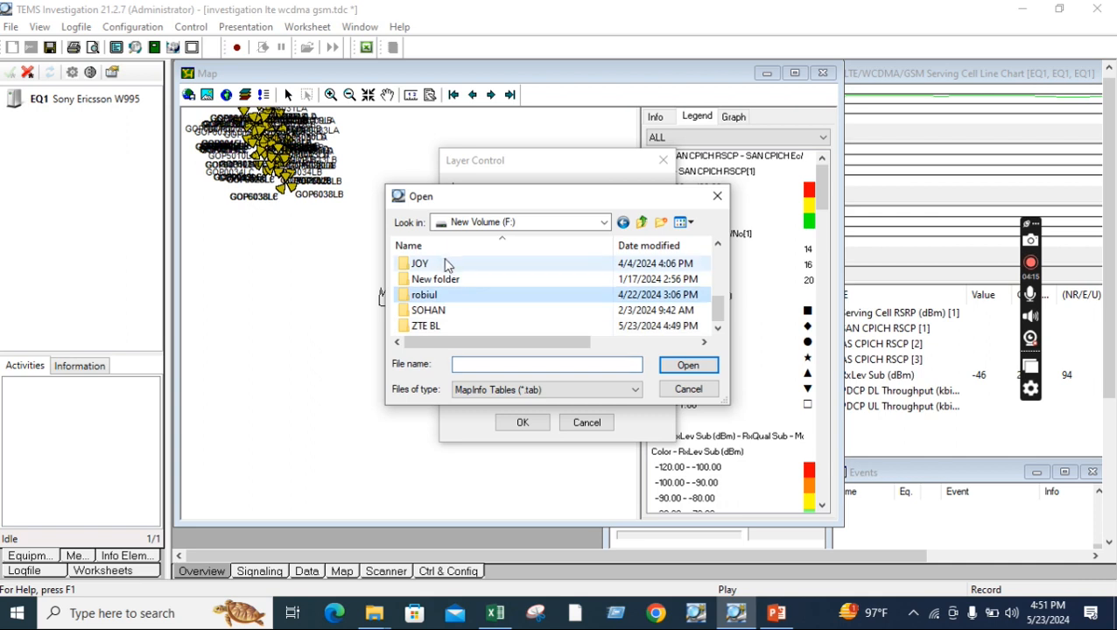
double_click(447, 264)
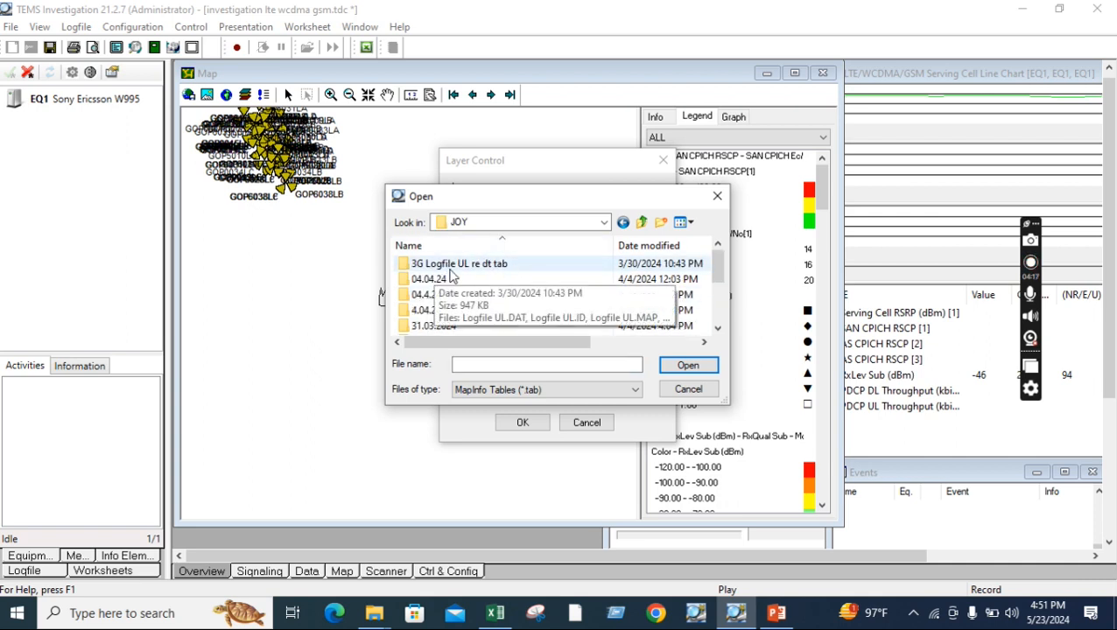
double_click(493, 265)
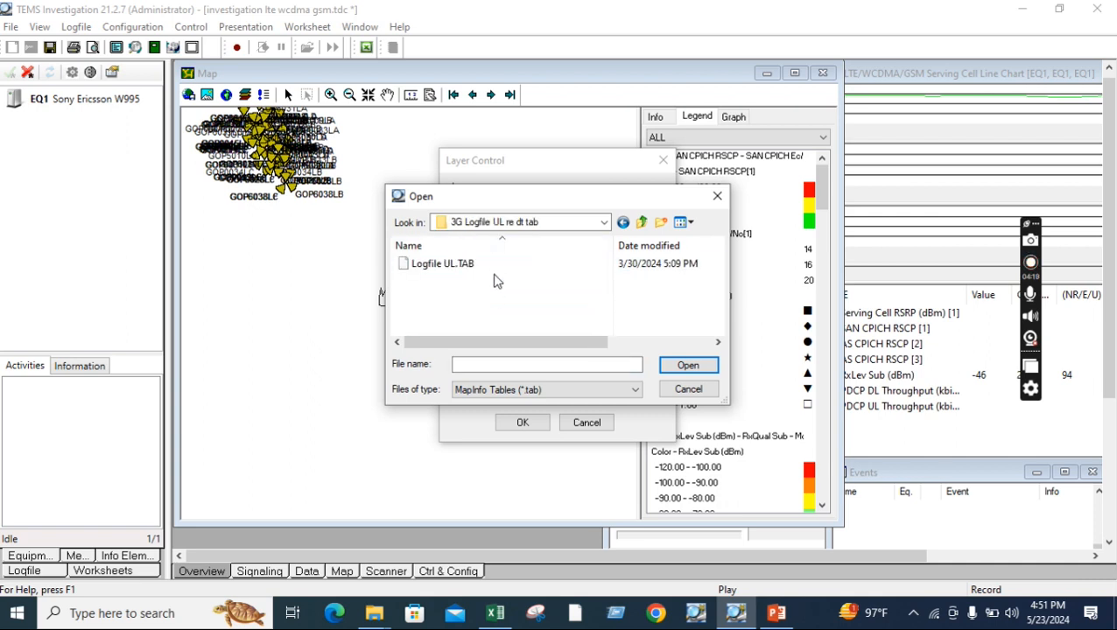
click(452, 267)
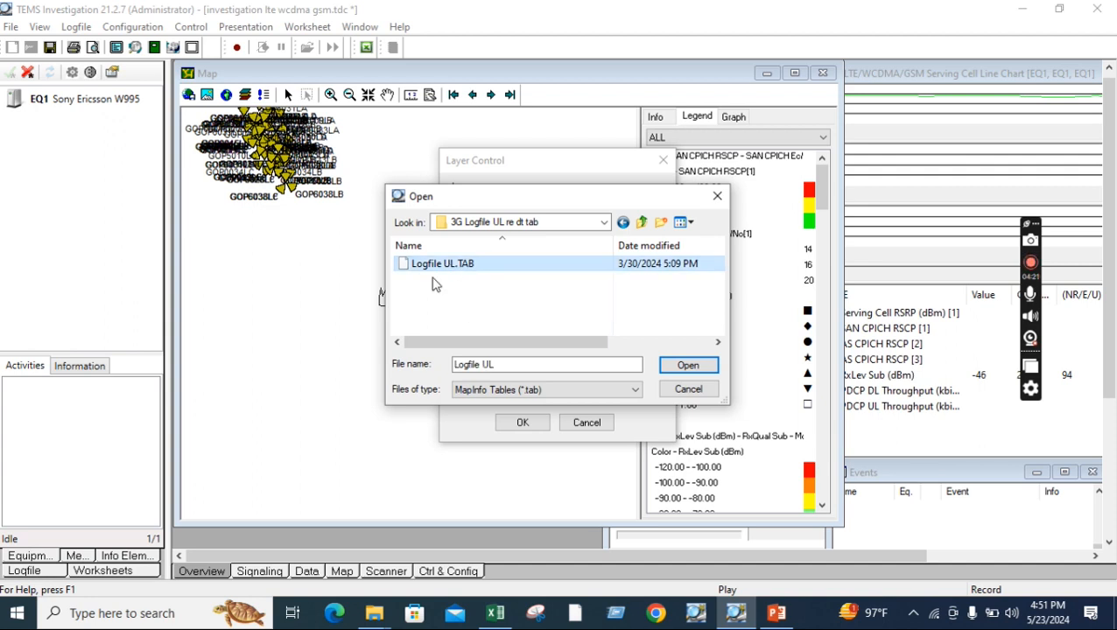
double_click(442, 265)
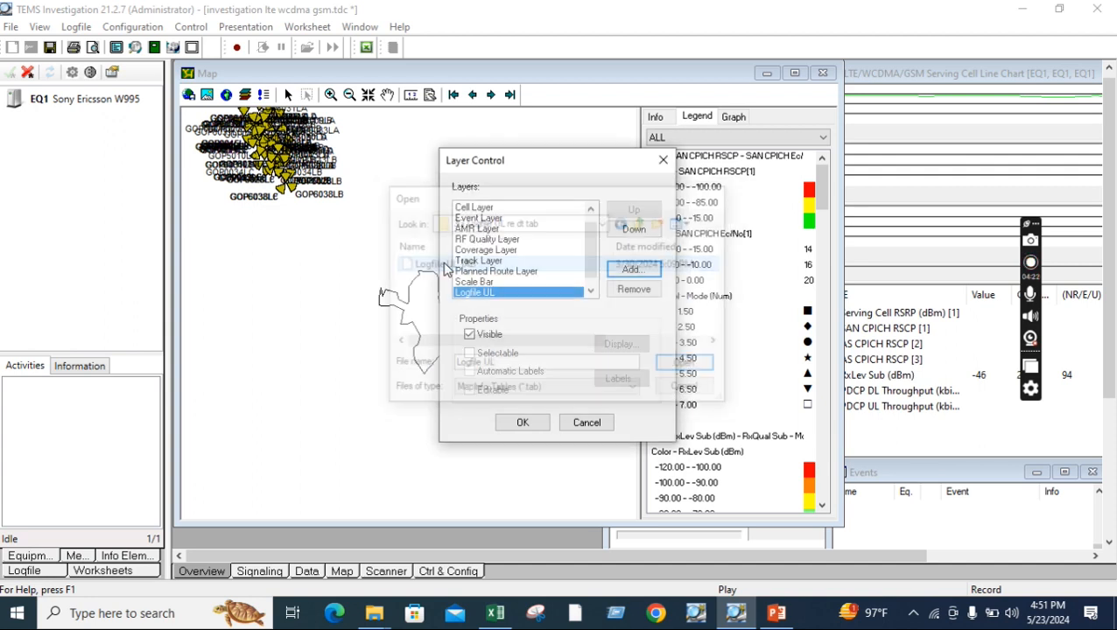
click(487, 354)
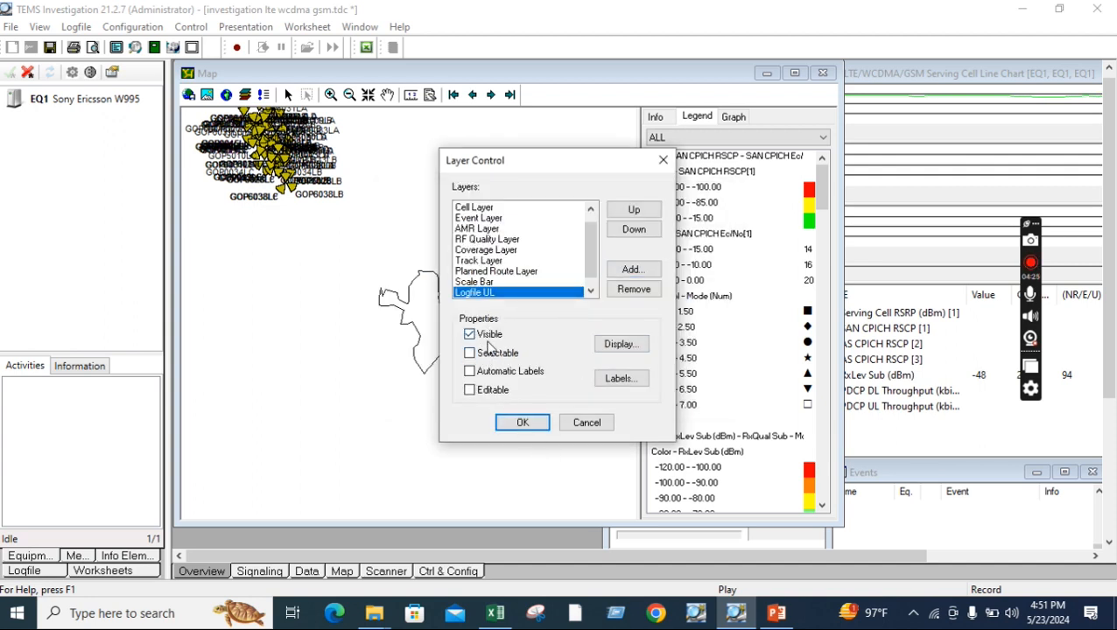
click(521, 423)
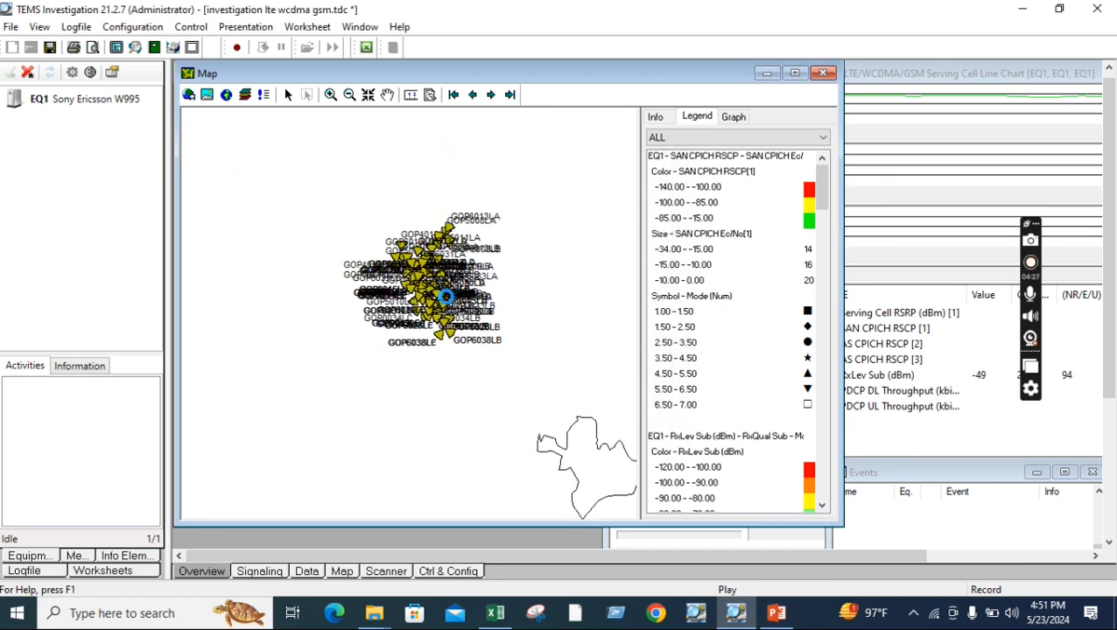
- Fit the map view to the entire Logfile UL layer
right_click(332, 162)
drag(478, 374, 476, 371)
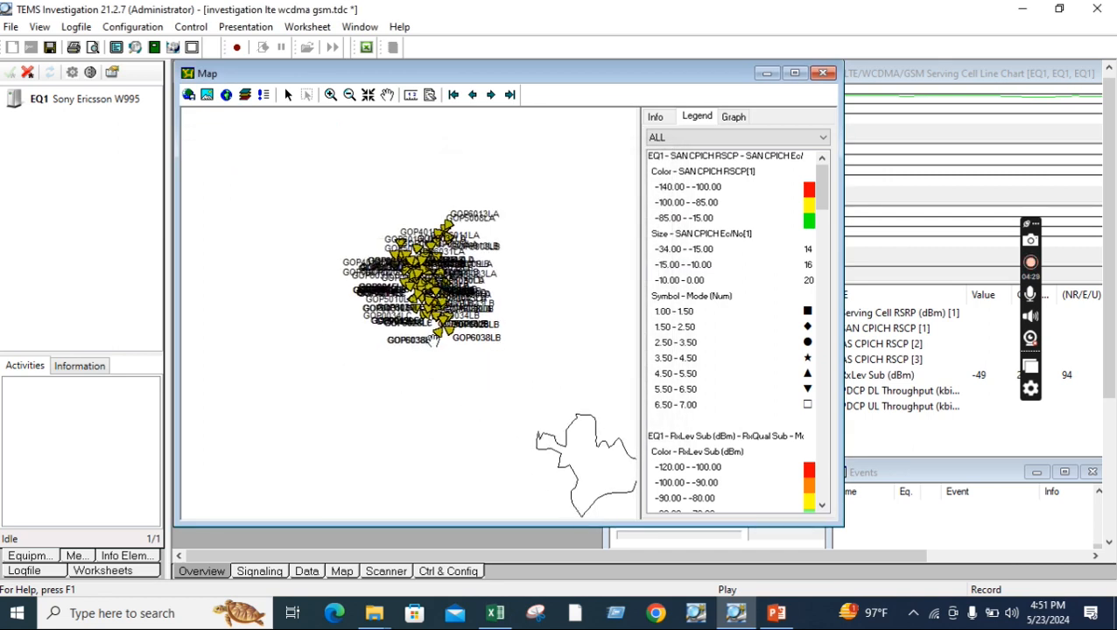
right_click(317, 216)
click(390, 264)
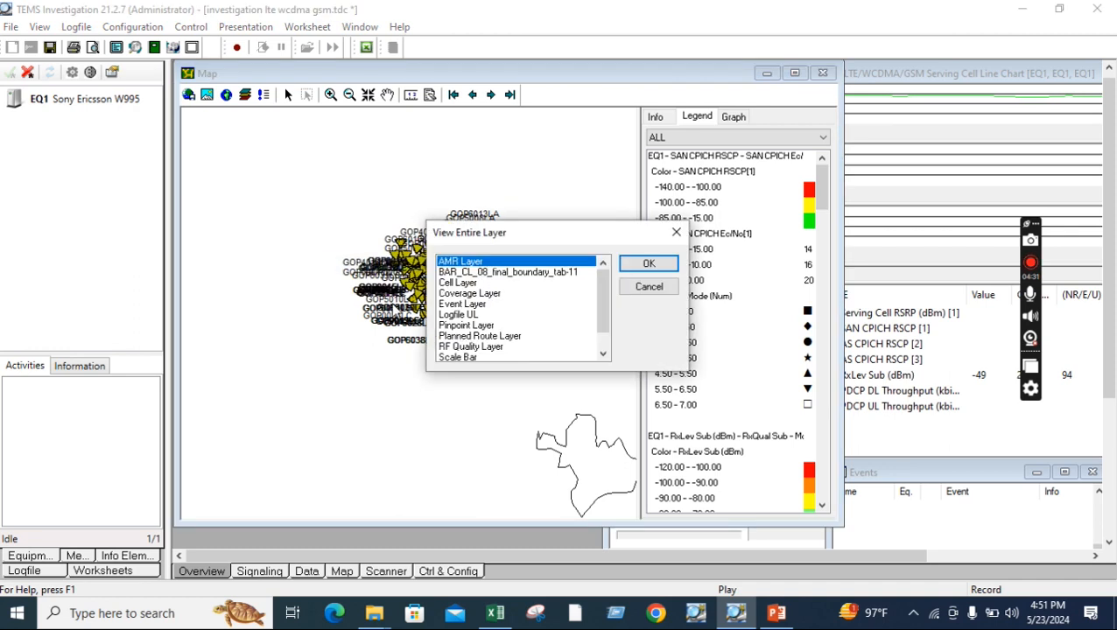
click(506, 273)
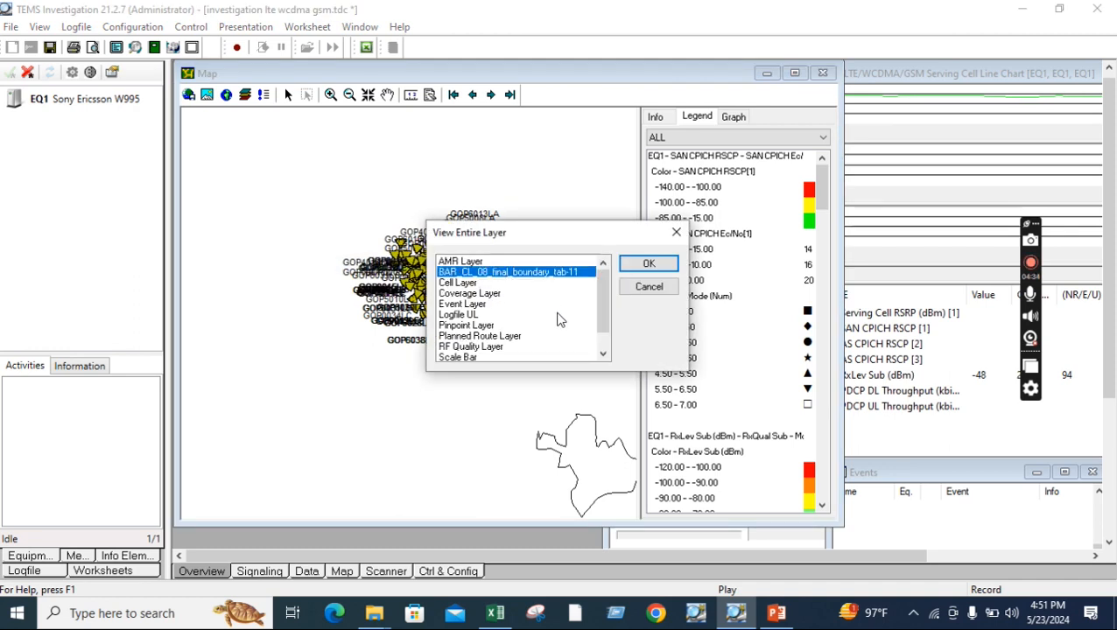
double_click(456, 315)
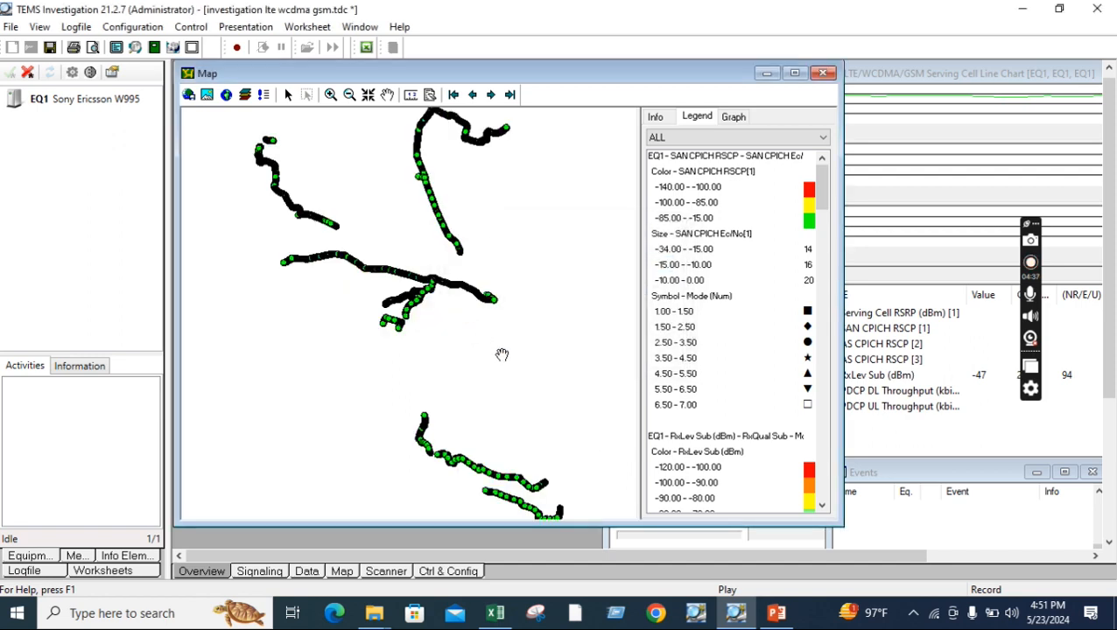
- Zoom the map out to examine the full extent of the Logfile UL drive test routes
drag(534, 276, 487, 240)
click(349, 94)
click(482, 262)
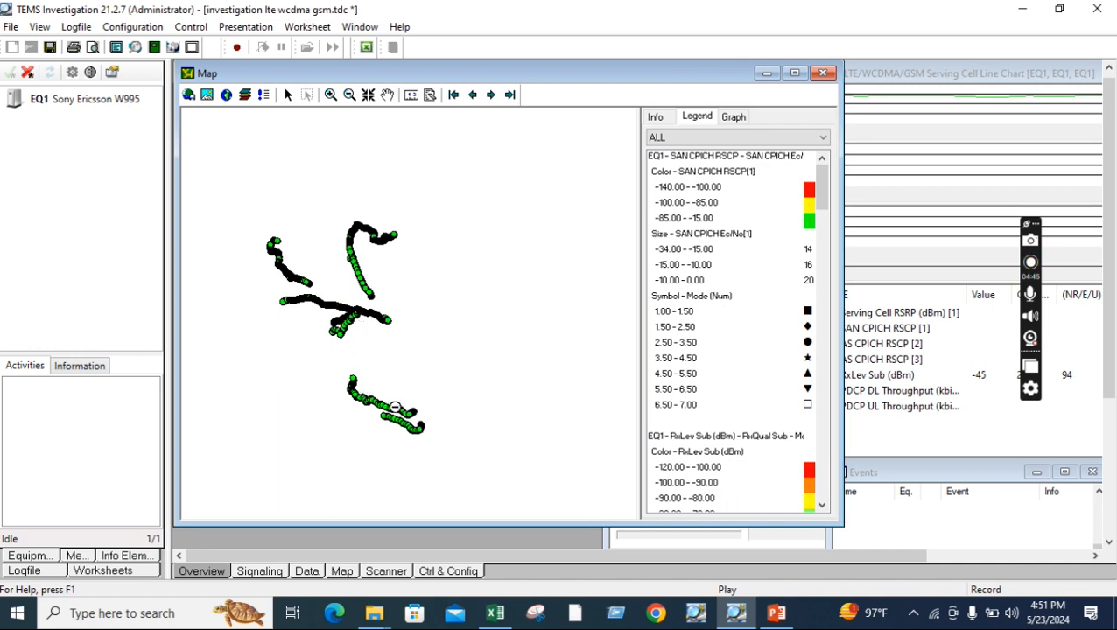
click(405, 279)
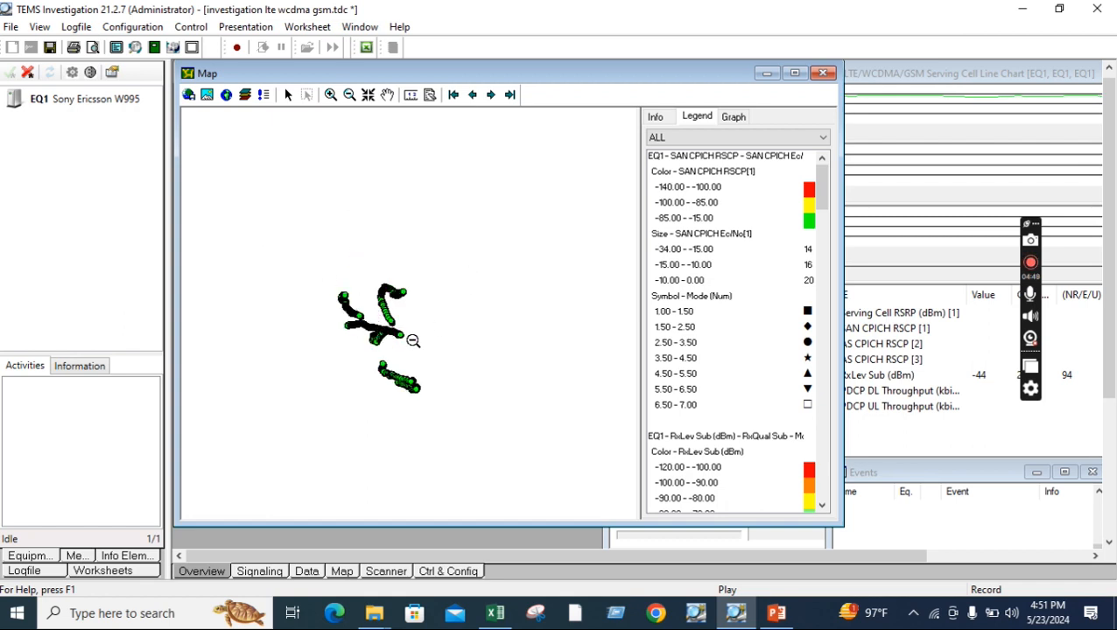
- Switch the map to the pan tool and bring up its view options for showing an entire layer
click(390, 94)
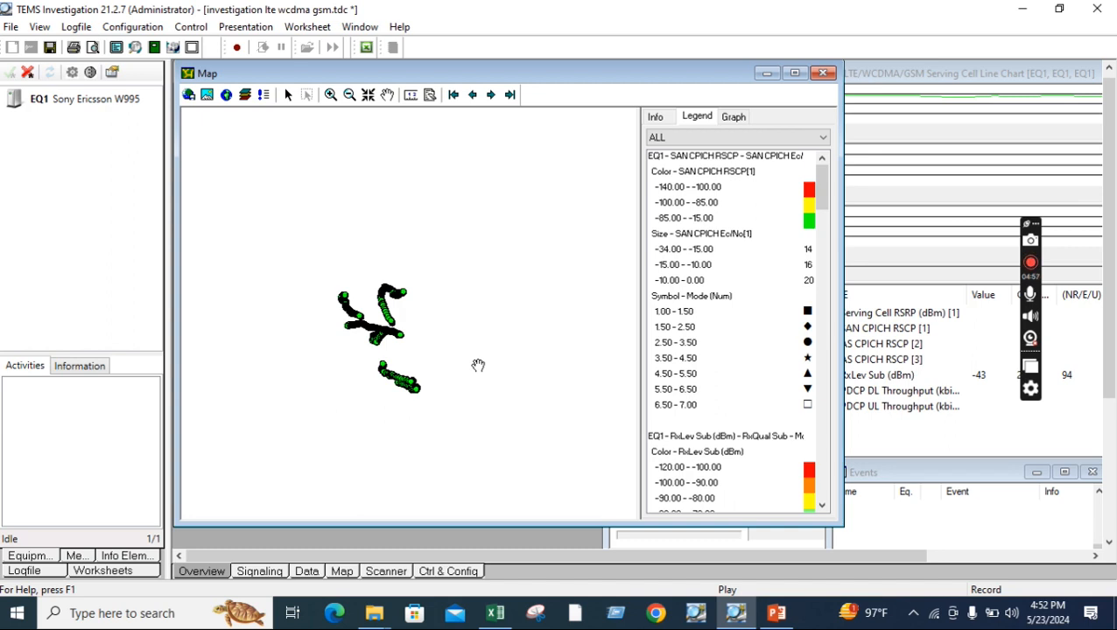
right_click(336, 187)
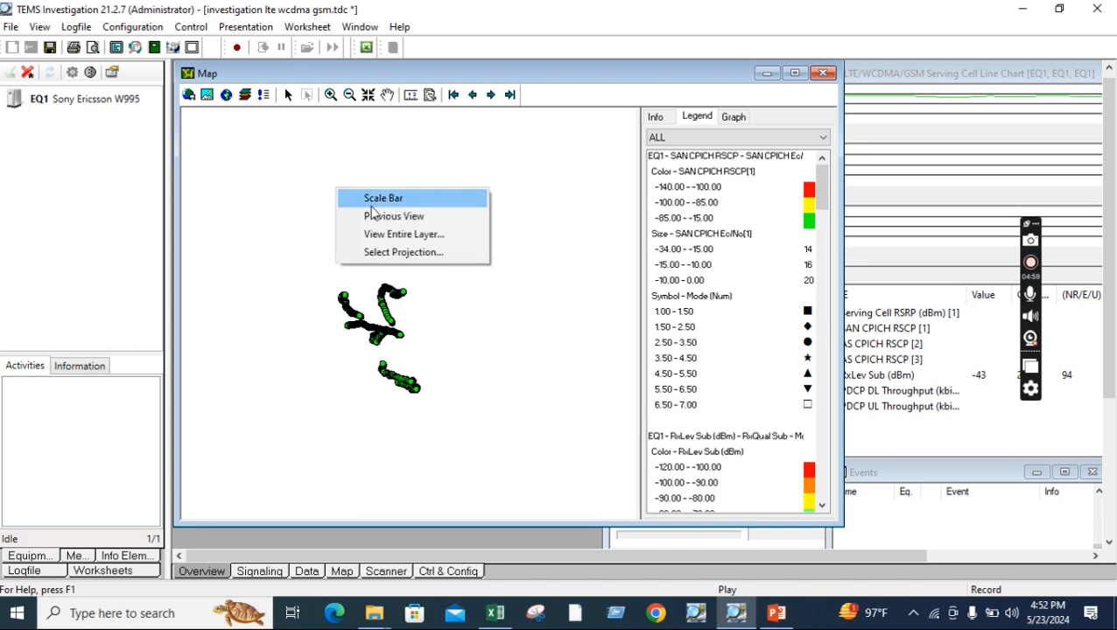
right_click(320, 143)
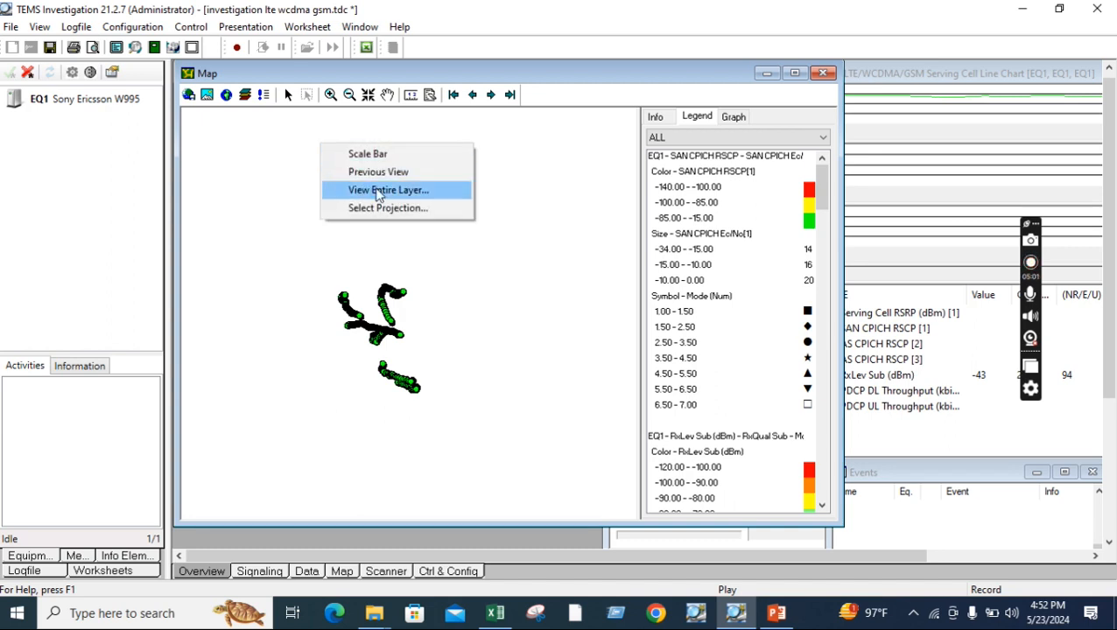